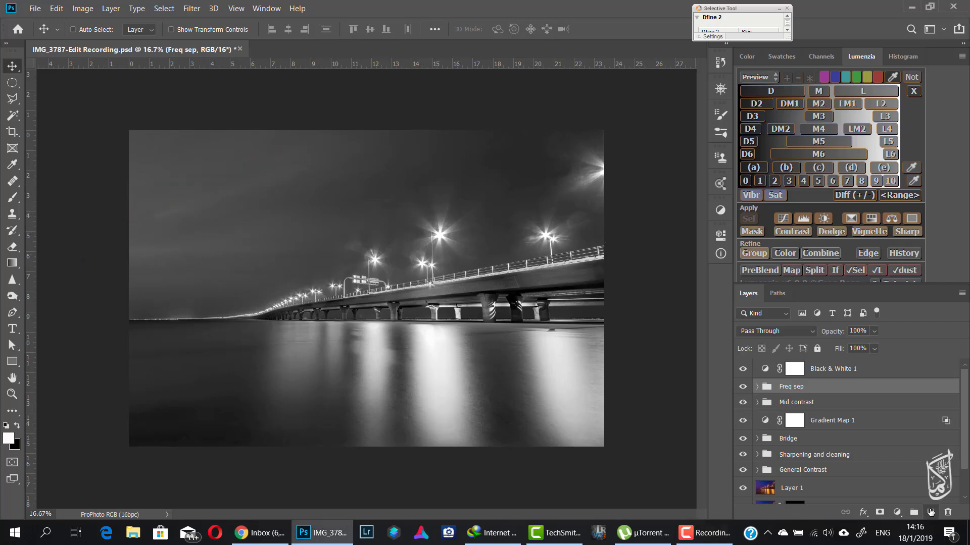
Add a new layer above the Freq sep group and draw a long, very thin elliptical selection across the sky
left_click(924, 512)
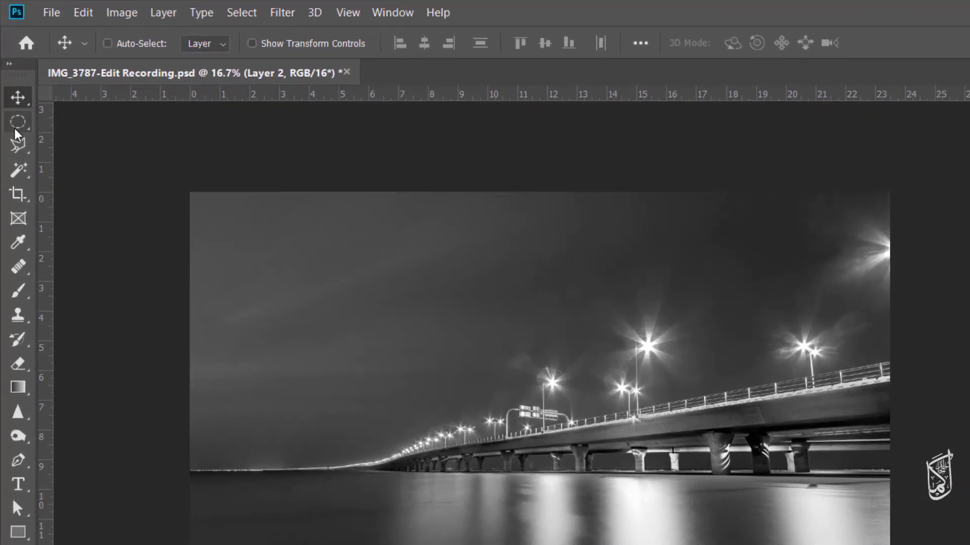
left_click(13, 82)
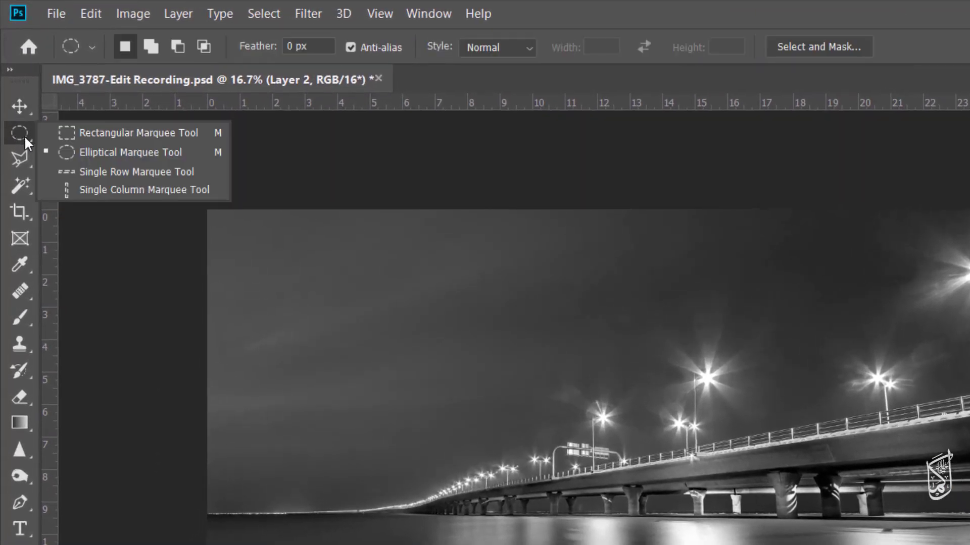
left_click(83, 155)
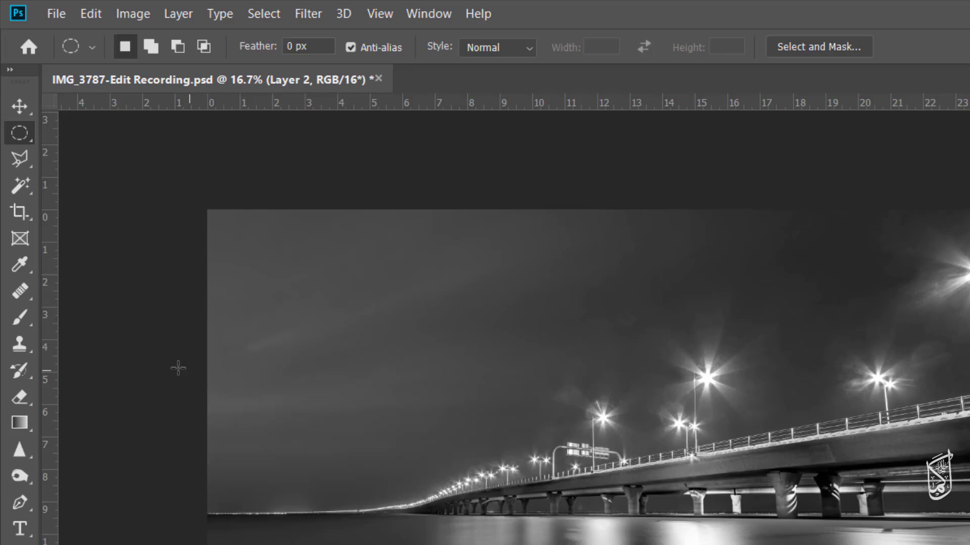
left_click_drag(173, 343, 886, 323)
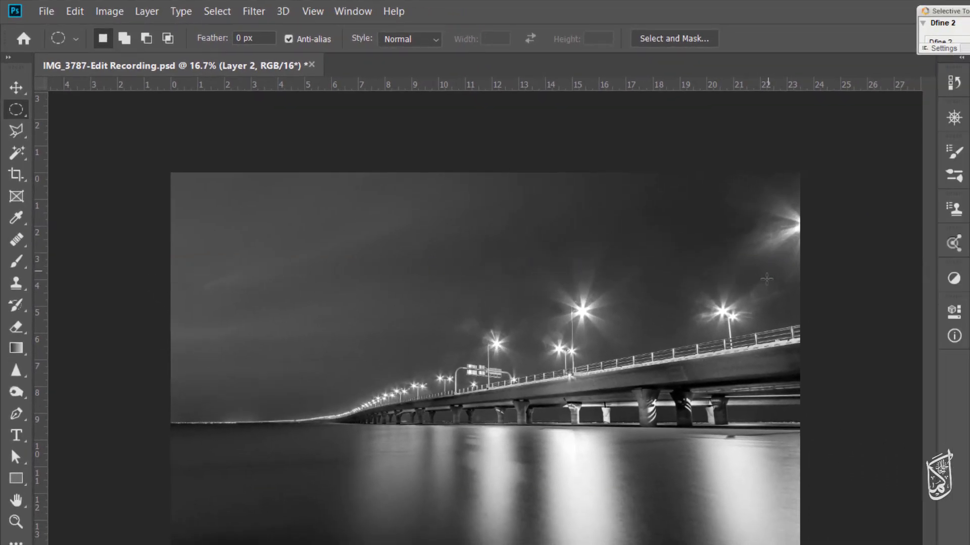
left_click_drag(766, 279, 767, 278)
left_click_drag(558, 277, 368, 250)
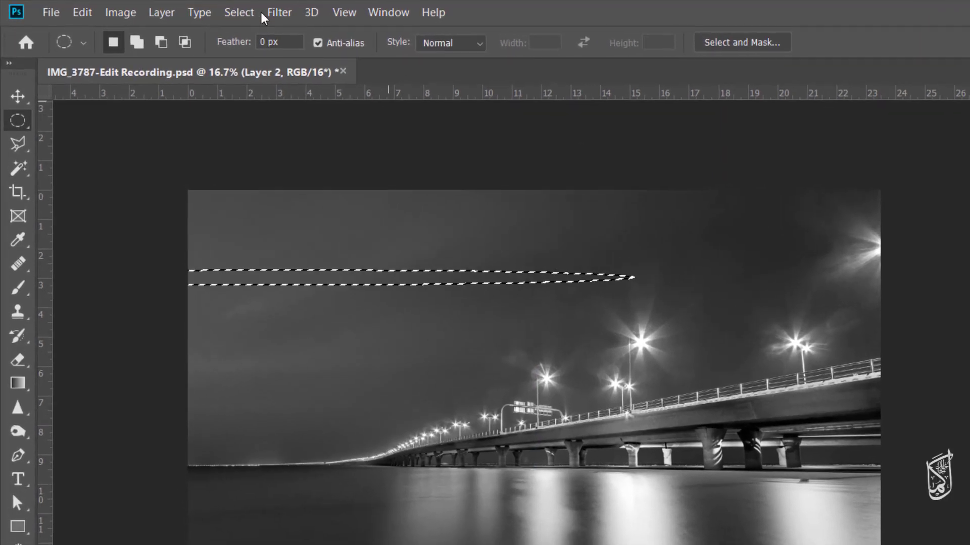
Transform the selection, rotating it about -15.6° so it slopes up to the right, and position it across the left part of the sky
left_click(240, 12)
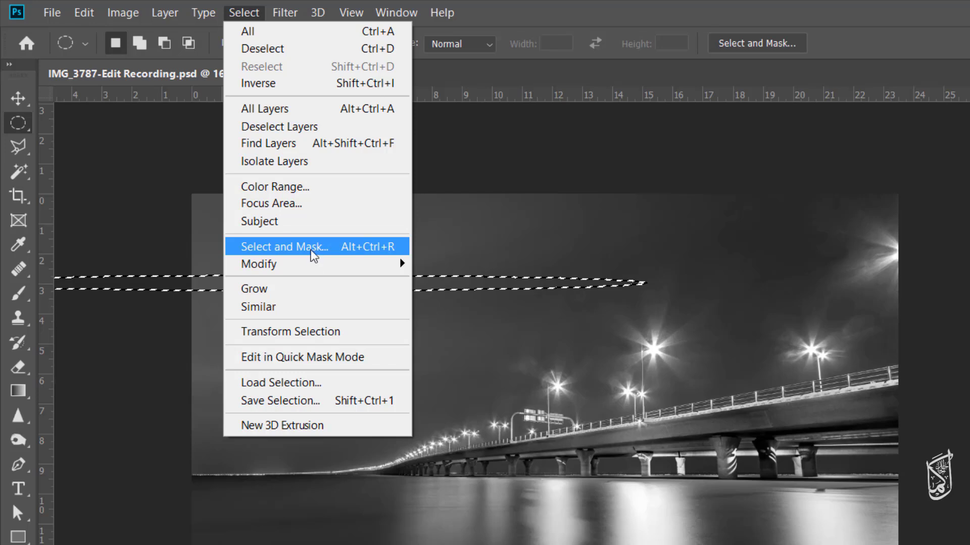
left_click(310, 332)
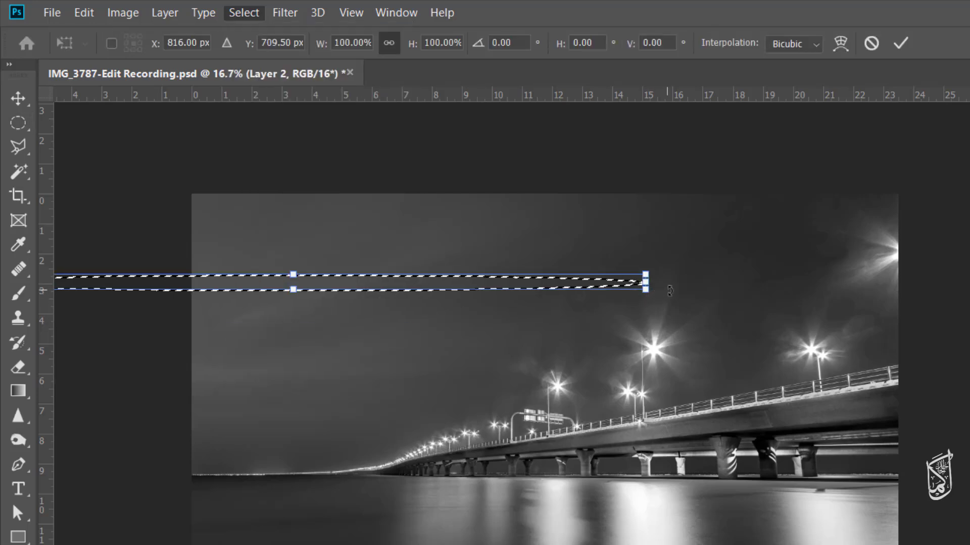
left_click_drag(674, 279, 665, 177)
left_click_drag(341, 278, 298, 306)
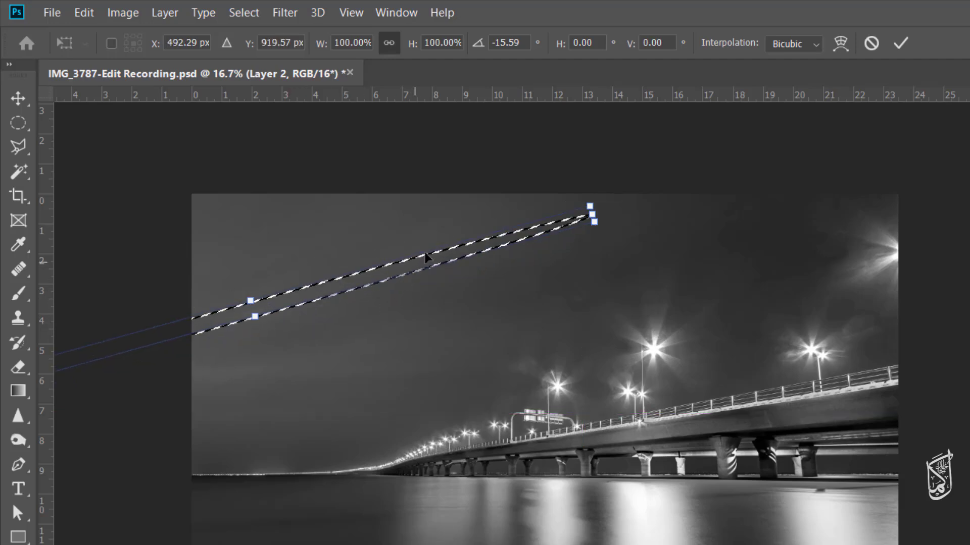
left_click(900, 44)
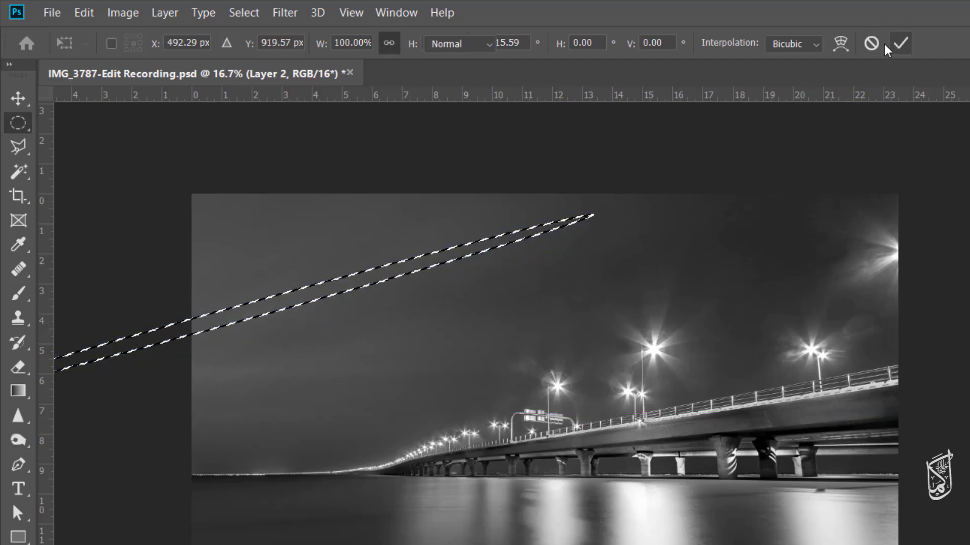
Feather the selection with a 100-pixel radius and fill it with the white foreground color on the new layer
left_click(243, 14)
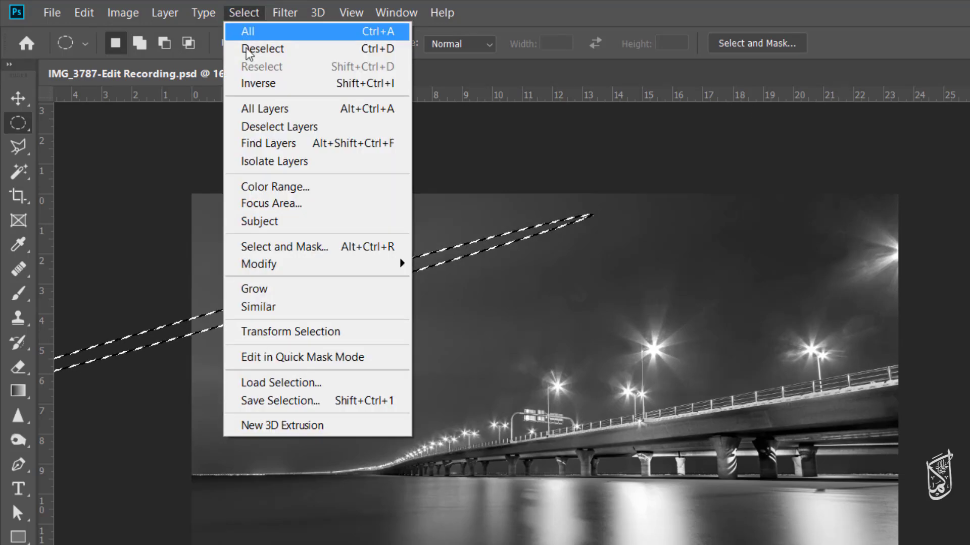
mouse_move(291, 275)
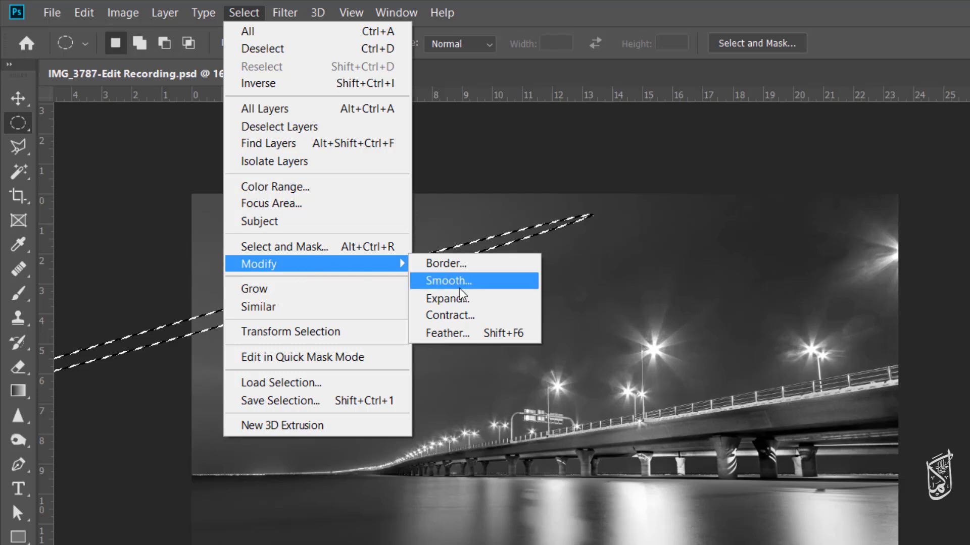
left_click(464, 334)
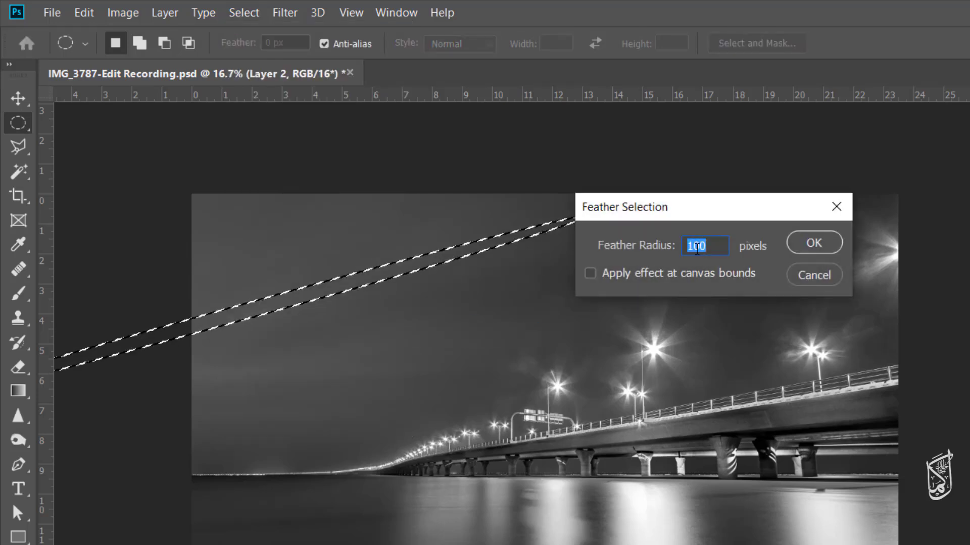
left_click(817, 246)
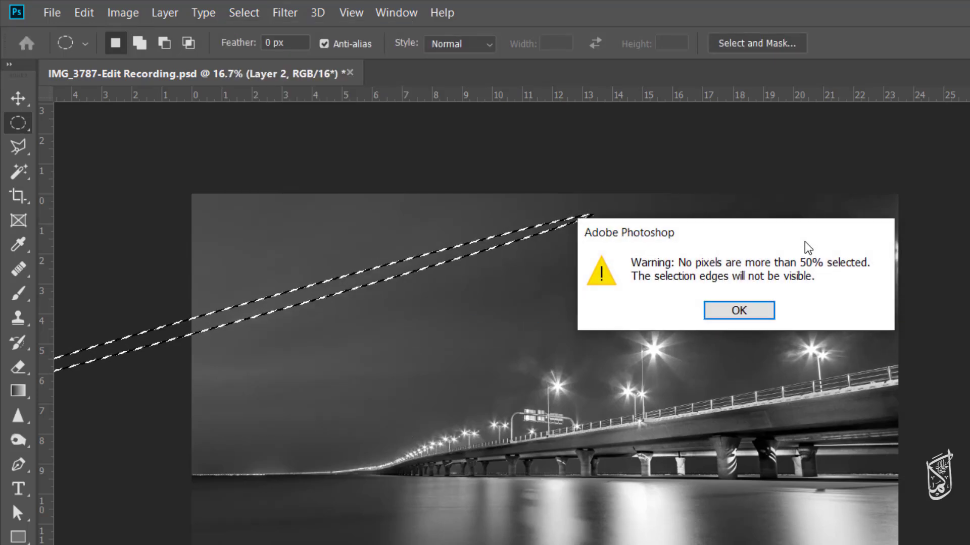
left_click(740, 311)
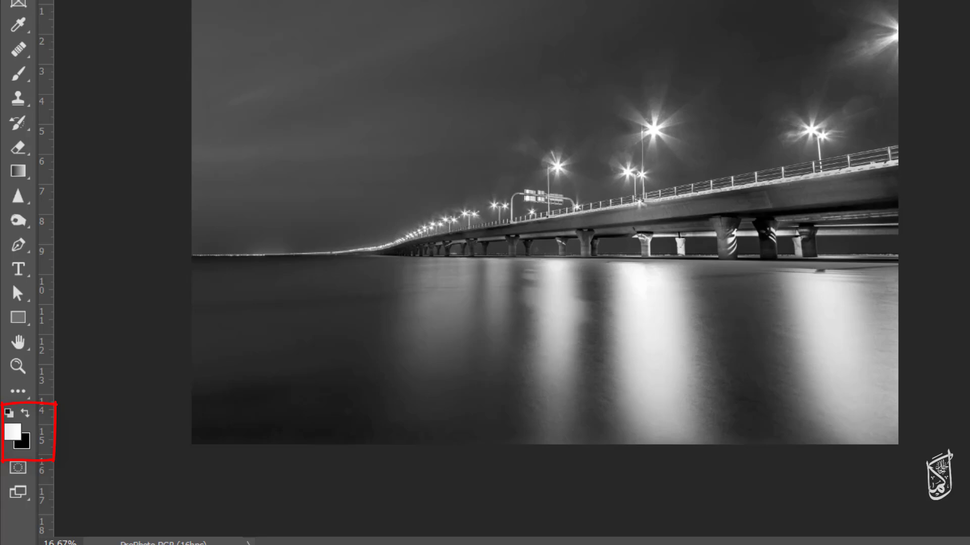
key("alt+Delete")
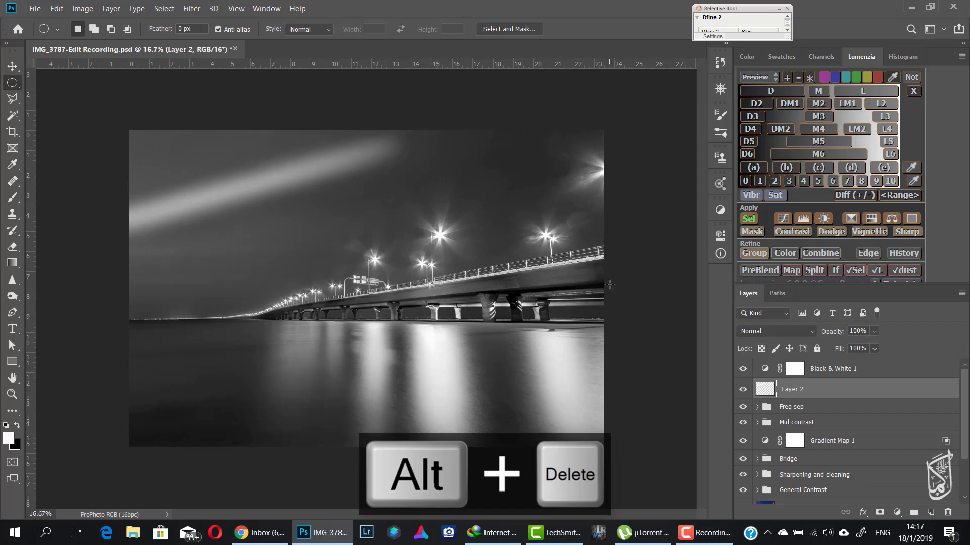
Free-transform the light streak, flattening it vertically and distorting its corners to widen the left end and extend the tip to the right
key("ctrl+t")
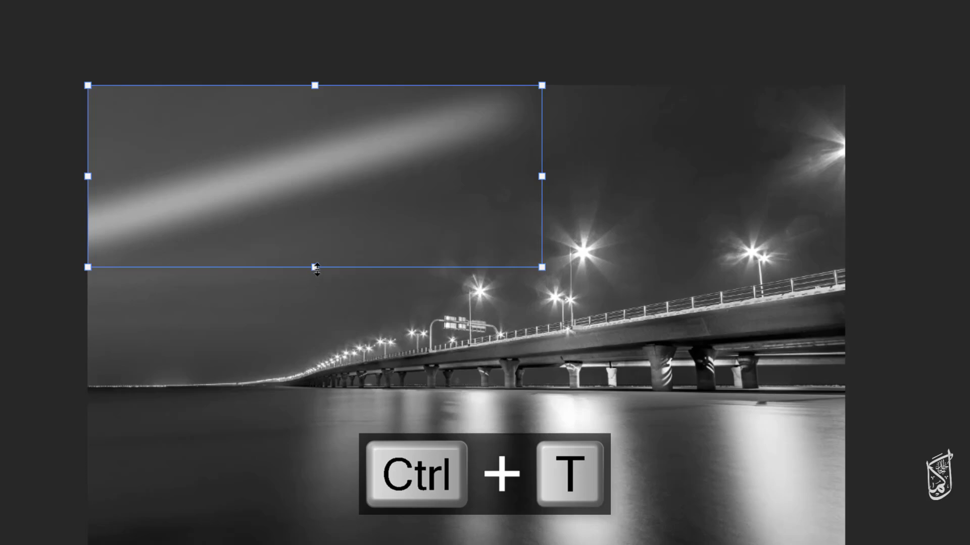
left_click_drag(317, 267, 309, 228)
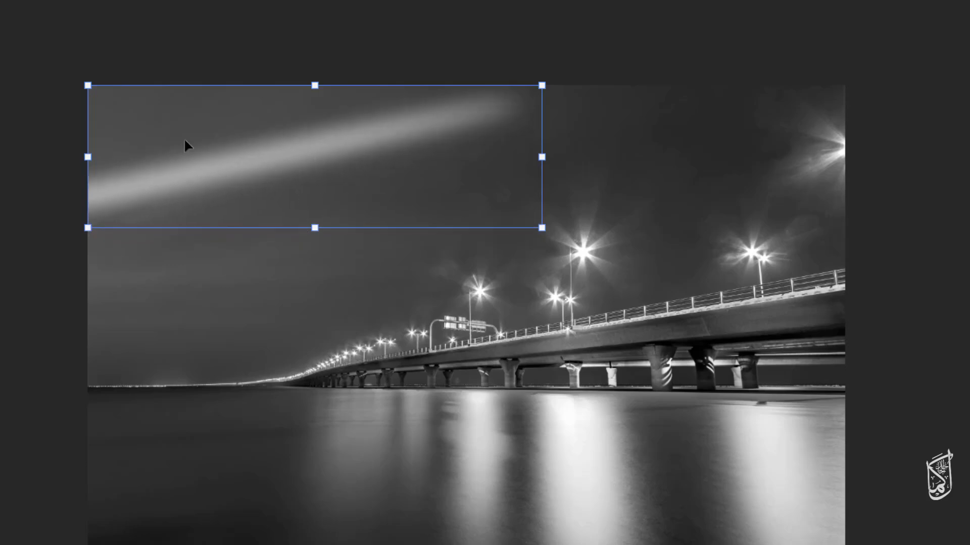
right_click(207, 140)
left_click(303, 228)
left_click_drag(86, 232, 72, 308)
left_click_drag(88, 89, 58, 33)
left_click_drag(544, 98, 593, 92)
left_click_drag(541, 227, 632, 212)
left_click_drag(601, 94, 663, 100)
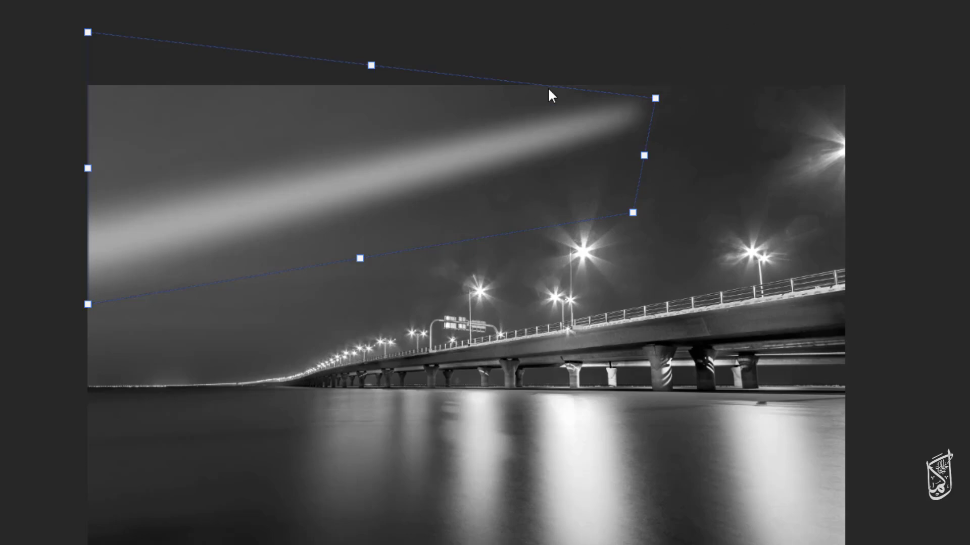
Shift the distorted streak left past the image edge and rotate it slightly clockwise
right_click(293, 141)
left_click(329, 147)
left_click_drag(663, 155, 666, 154)
left_click_drag(394, 187, 307, 200)
left_click_drag(574, 160, 576, 175)
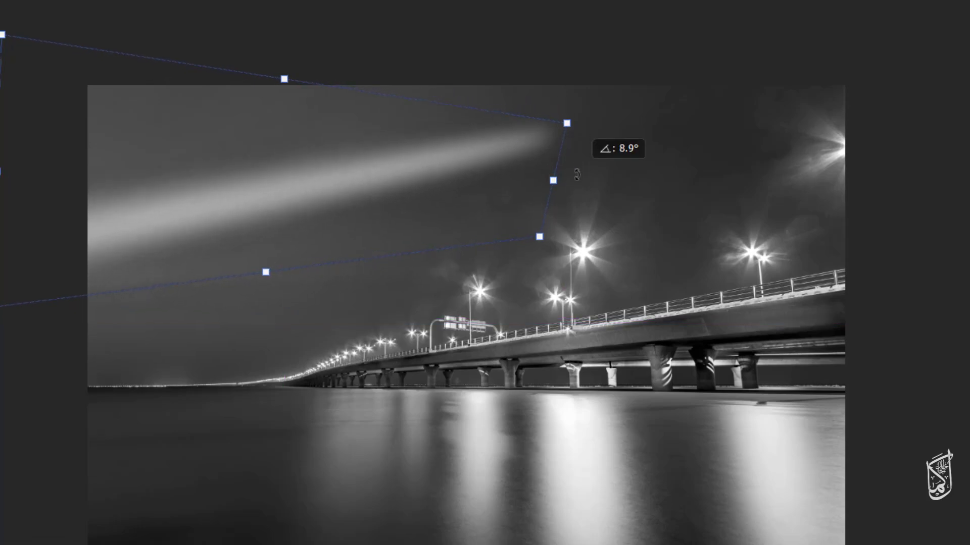
Distort the streak's upper-left corner farther outward above the image and apply the transform
right_click(169, 155)
left_click(207, 244)
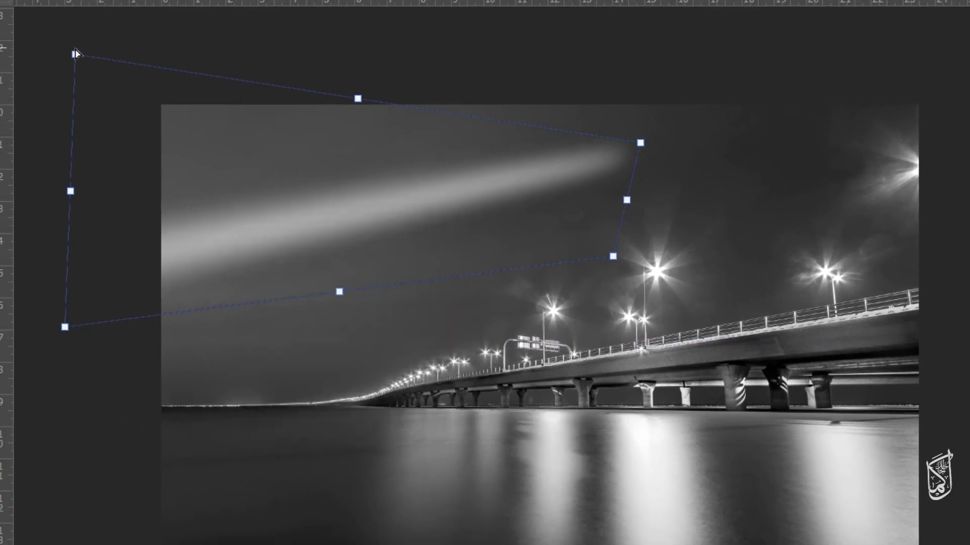
left_click_drag(5, 34, 4, 8)
left_click_drag(62, 24, 62, 19)
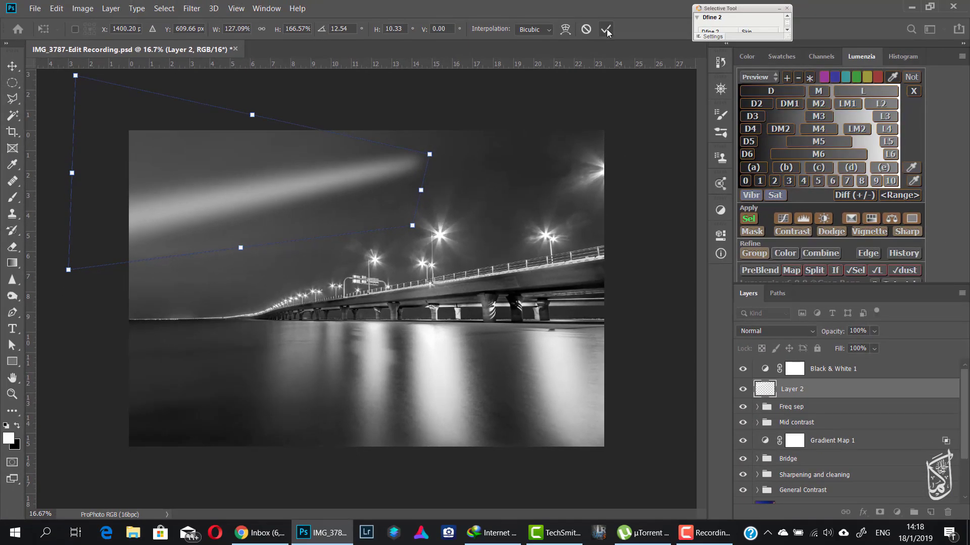
left_click(605, 28)
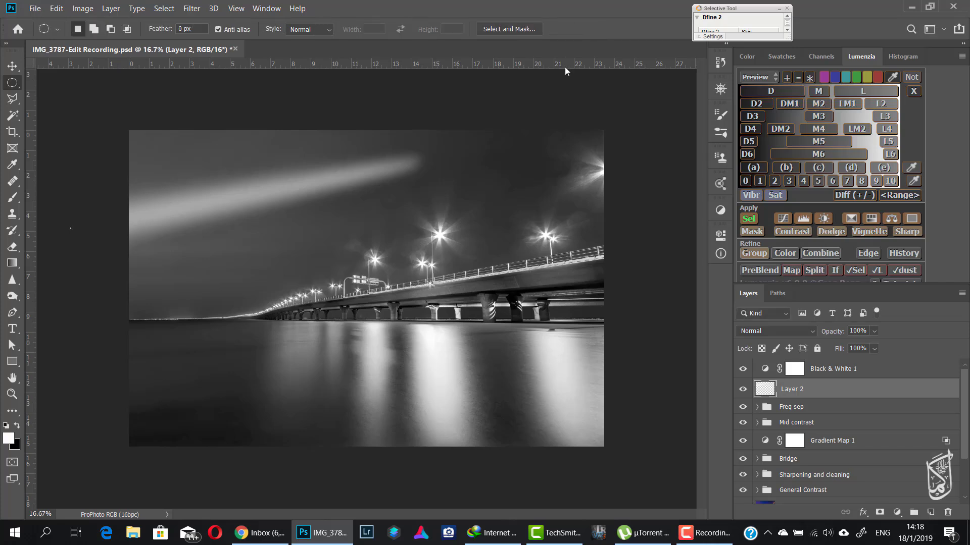
Mask the streak layer with a linear gradient fading it toward its right tip, and set the layer's opacity to 72%
left_click(879, 512)
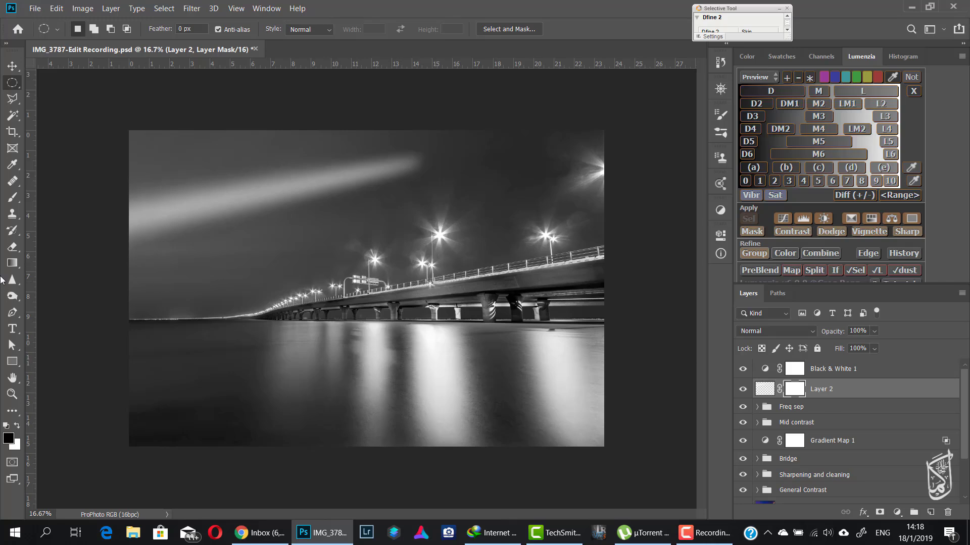
left_click(12, 263)
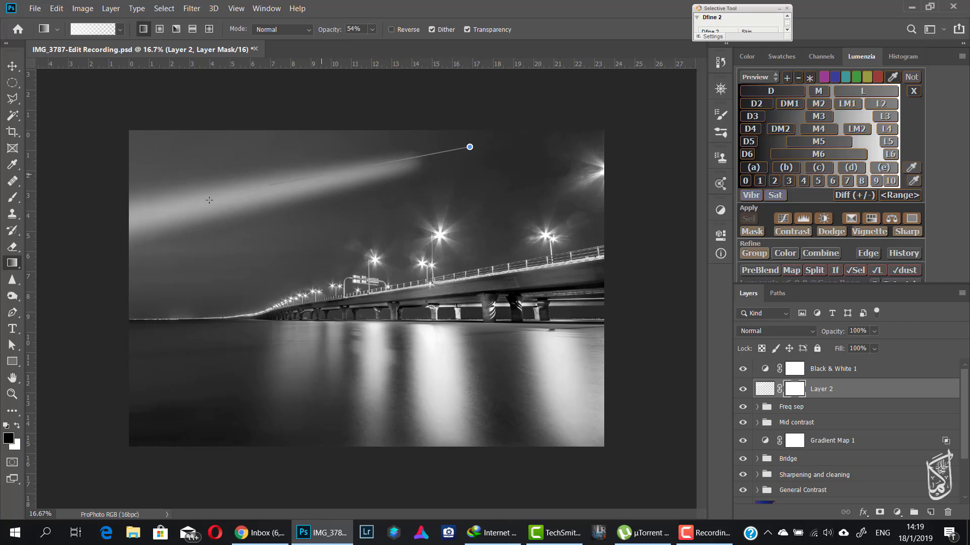
left_click_drag(209, 200, 130, 219)
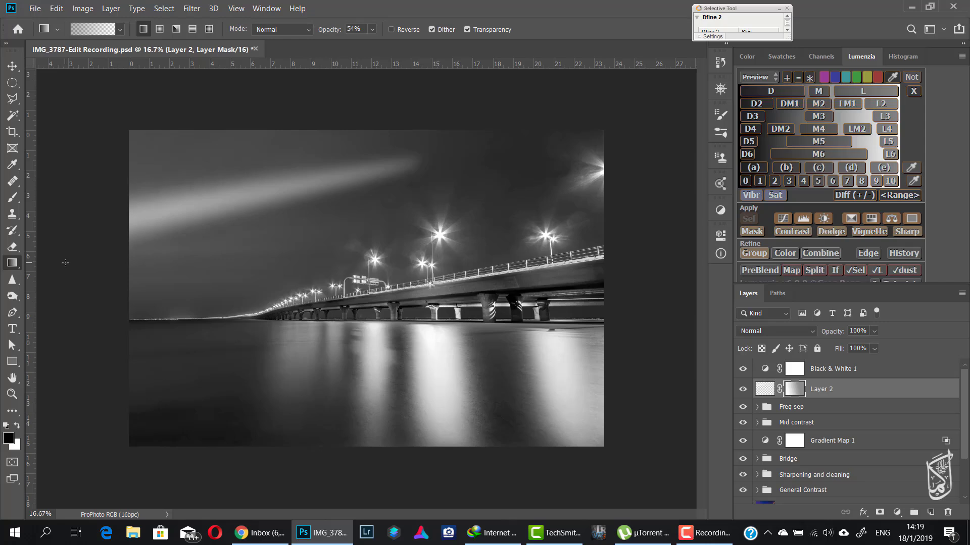
left_click(765, 389)
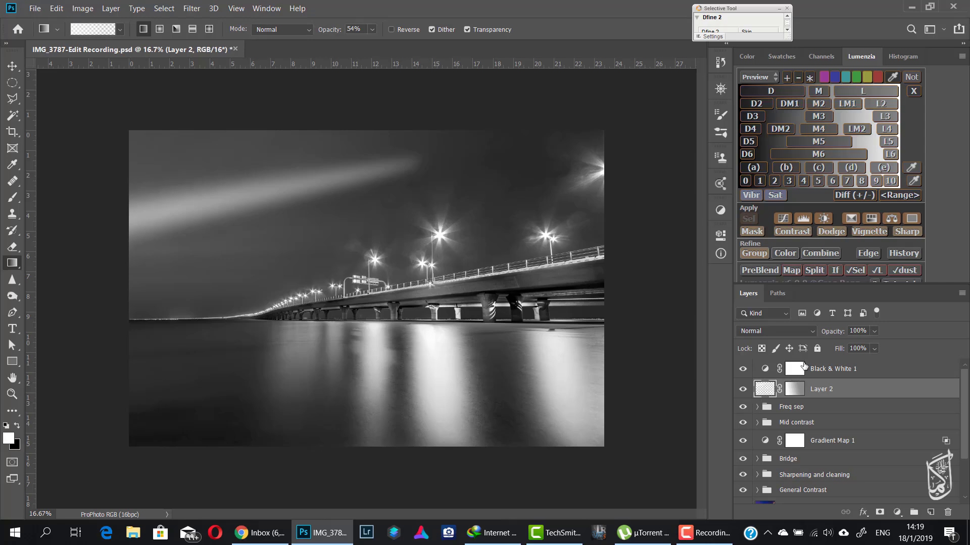
left_click_drag(834, 335, 811, 350)
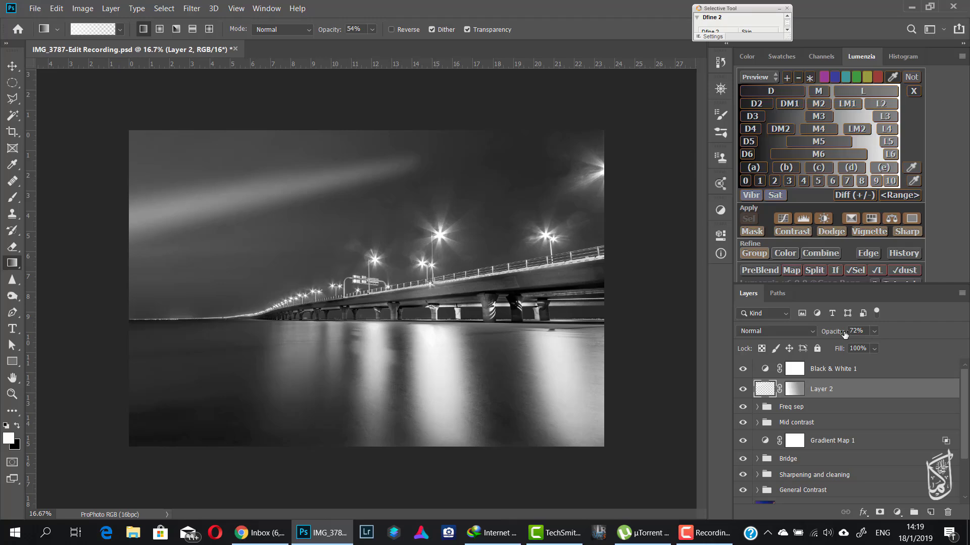
Duplicate the streak layer and move the copy down and to the left, between the original streak and the horizon
key("ctrl+j")
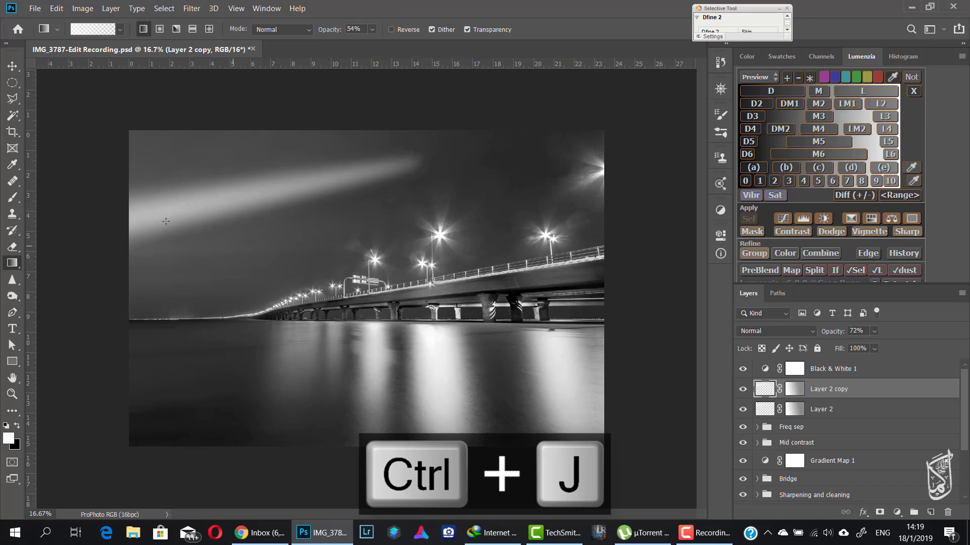
left_click(12, 68)
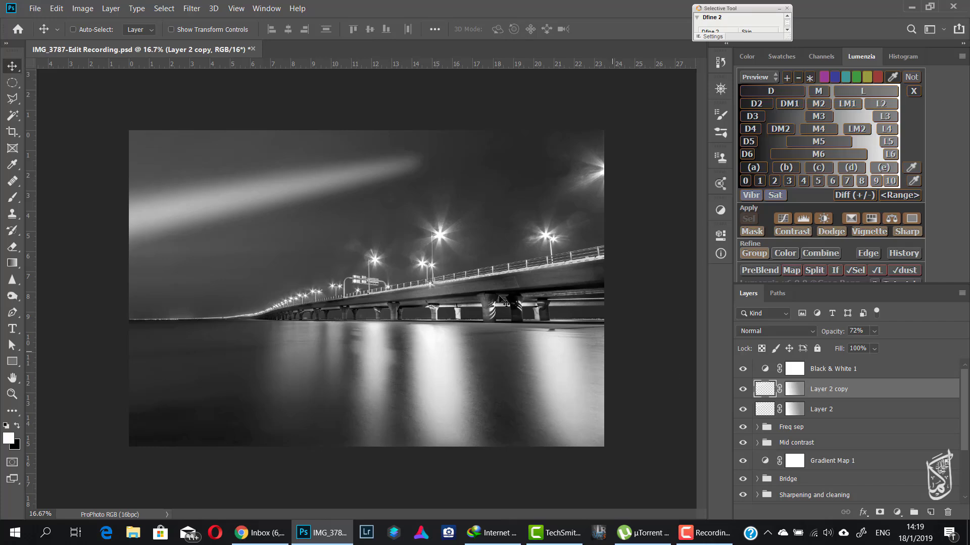
left_click_drag(246, 199, 186, 271)
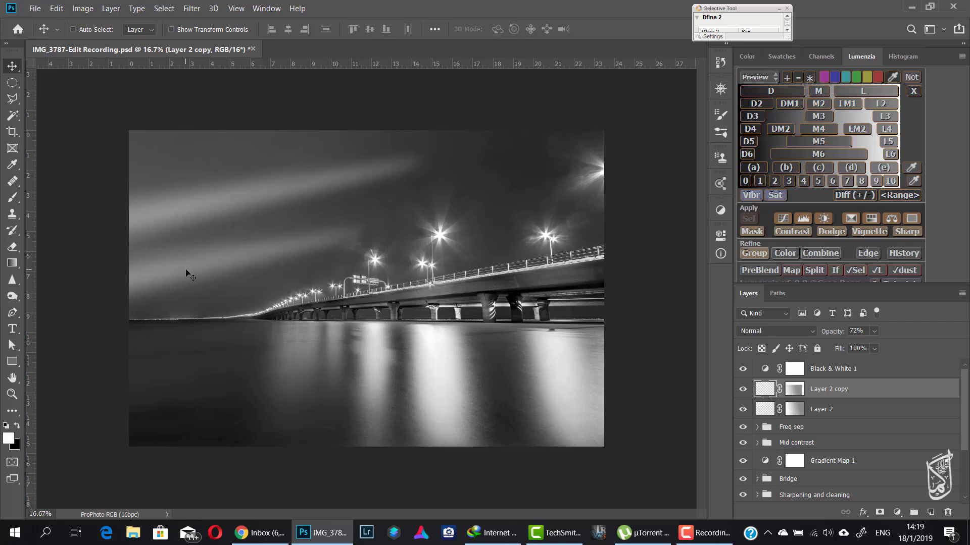
Free-transform the duplicate streak, shifting it farther left, making it thinner vertically and adjusting its rotation to suit the first streak
key("ctrl")
key("ctrl+t")
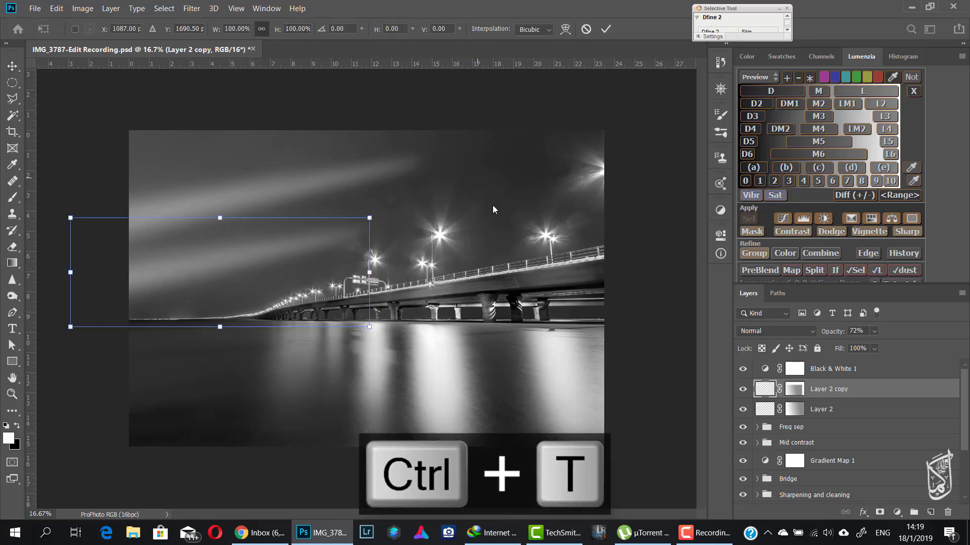
left_click_drag(387, 273, 385, 288)
left_click_drag(210, 265, 188, 269)
left_click_drag(355, 293, 356, 280)
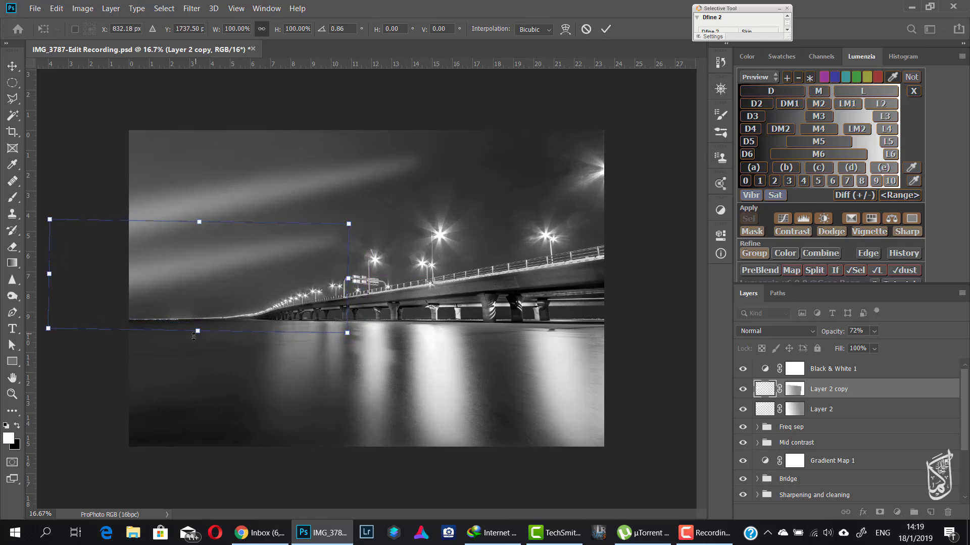
left_click_drag(194, 337, 196, 314)
left_click_drag(199, 223, 197, 229)
left_click_drag(356, 281, 358, 265)
key("Return")
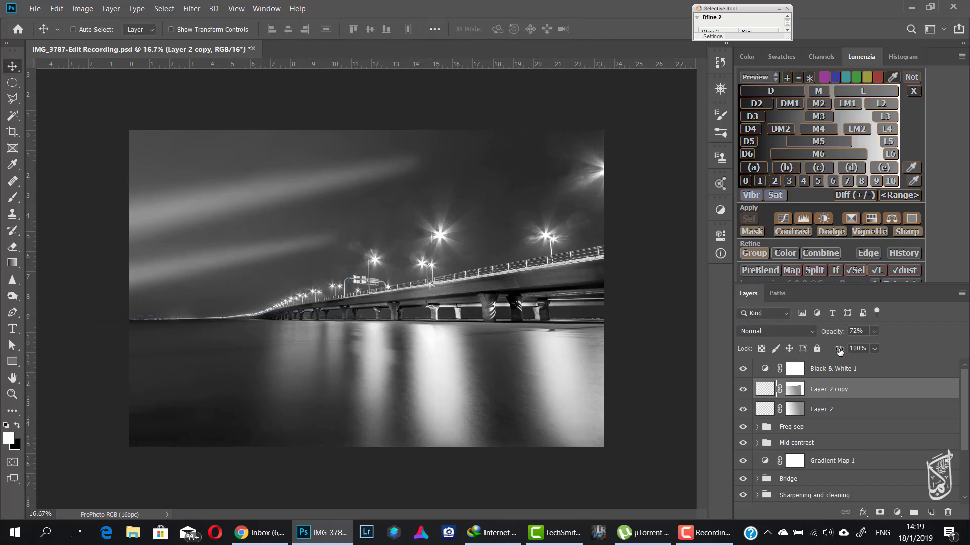
Set the lower streak layer's opacity to 41% and the upper streak layer's fill to 82%
left_click_drag(840, 338, 831, 334)
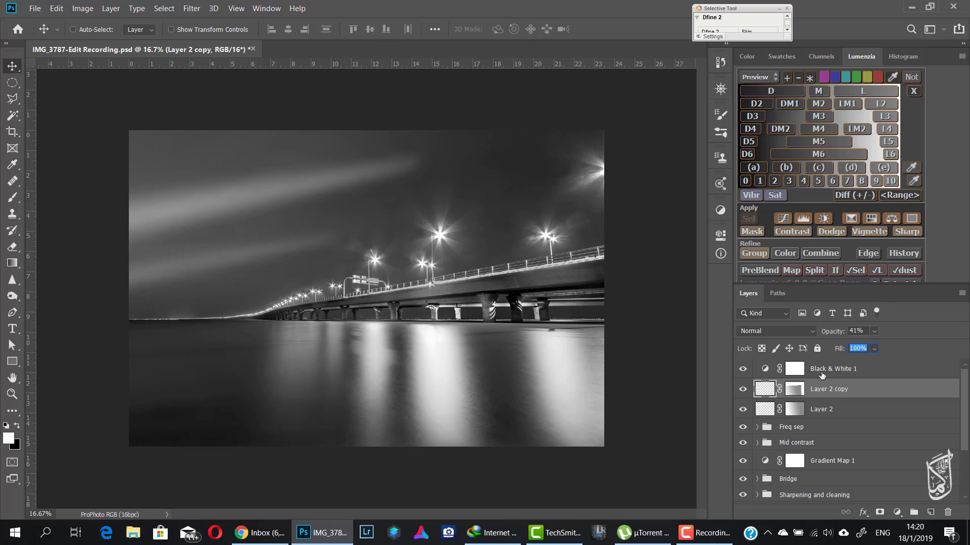
left_click(765, 414)
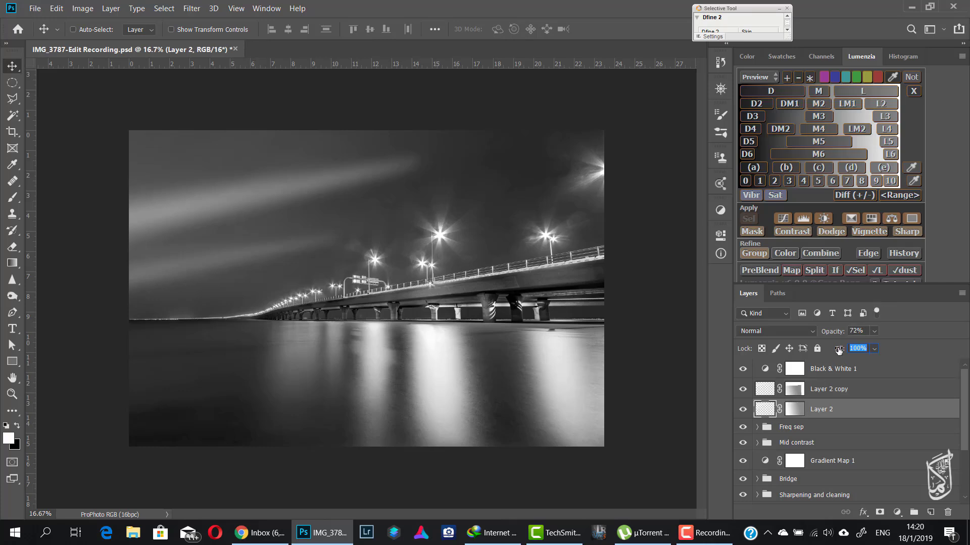
left_click_drag(839, 351, 835, 352)
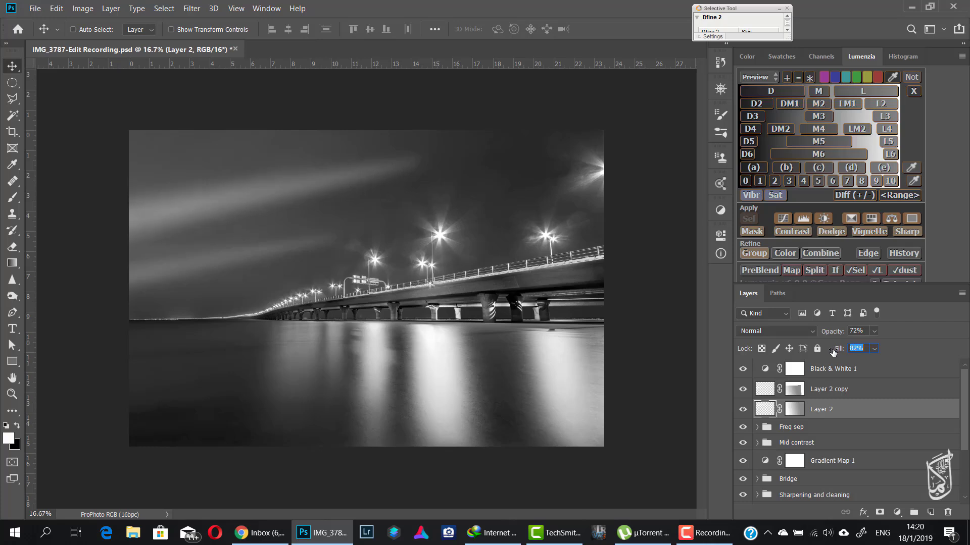
Group the two streak layers and name the group "Light Rays"
left_click(874, 391)
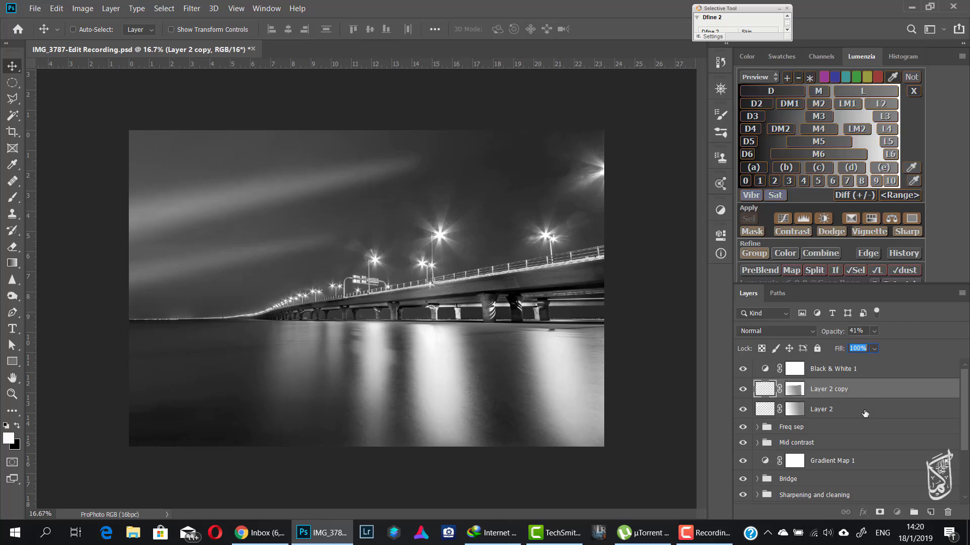
left_click(865, 412, "shift")
key("ctrl+g")
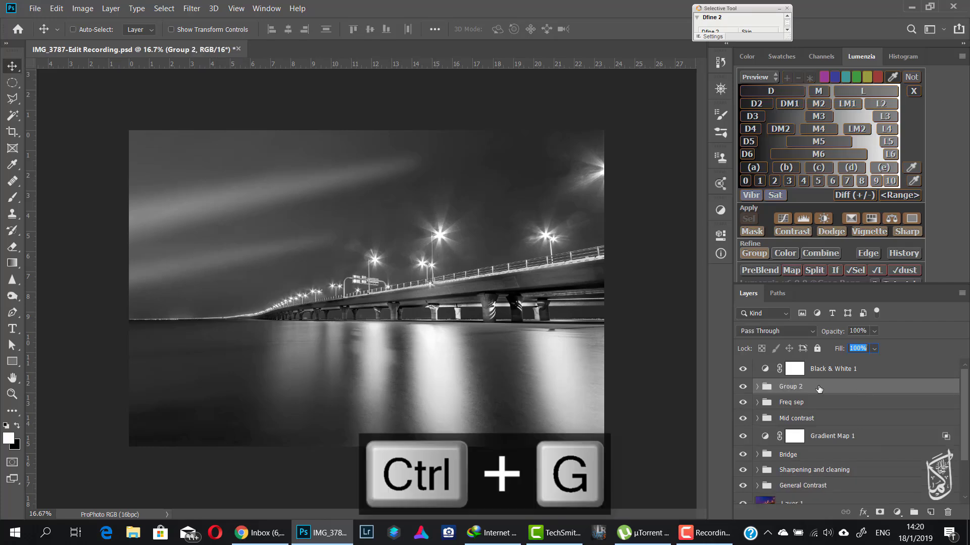
double_click(791, 387)
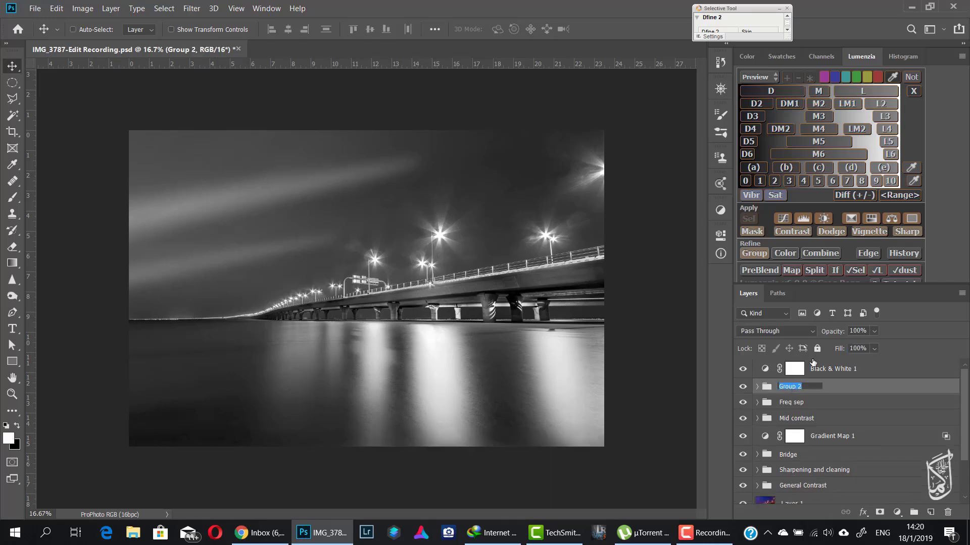
type("Light Rays")
key("Return")
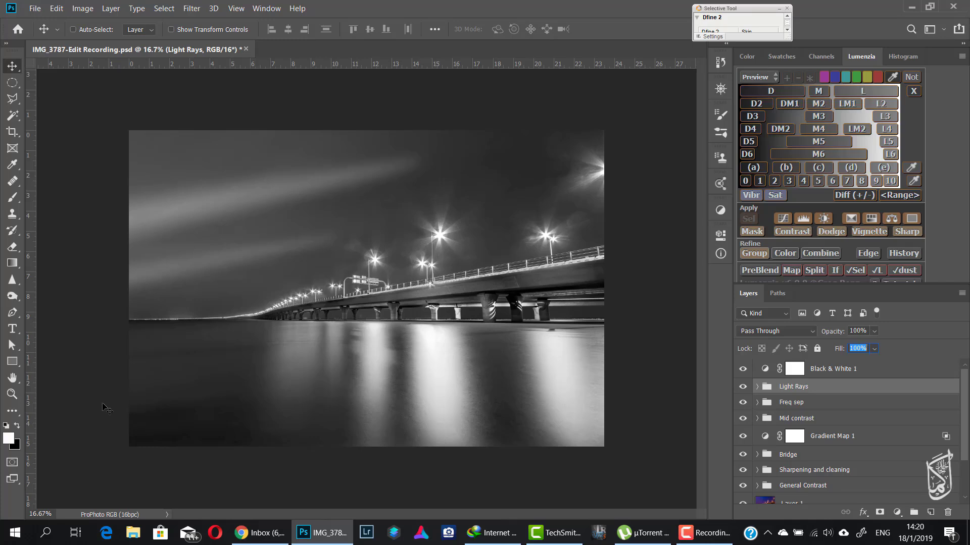
Hide the Black & White adjustment layer and stamp all visible layers into a new layer above the Light Rays group
mouse_move(191, 377)
left_mouse_down()
mouse_move(150, 388)
mouse_move(258, 442)
mouse_move(170, 381)
left_mouse_up()
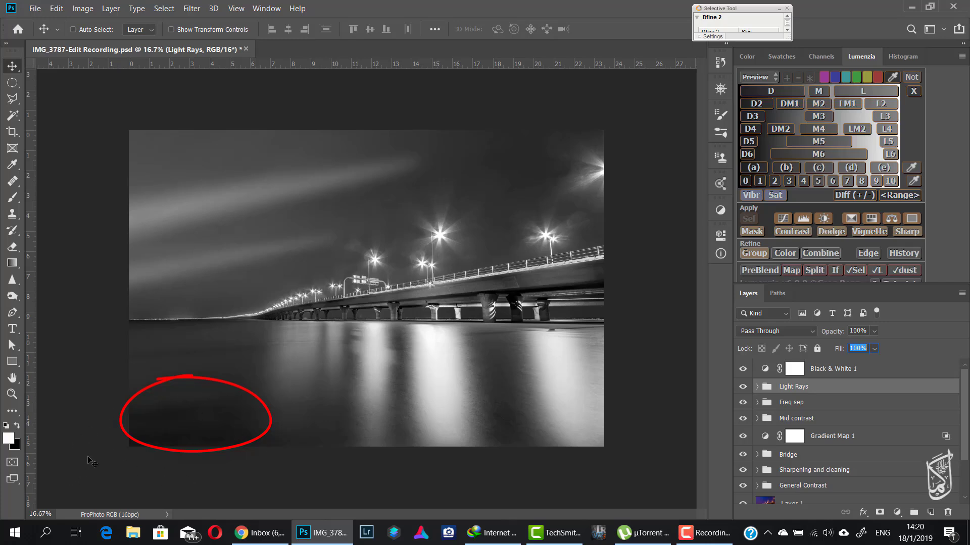
left_click(743, 370)
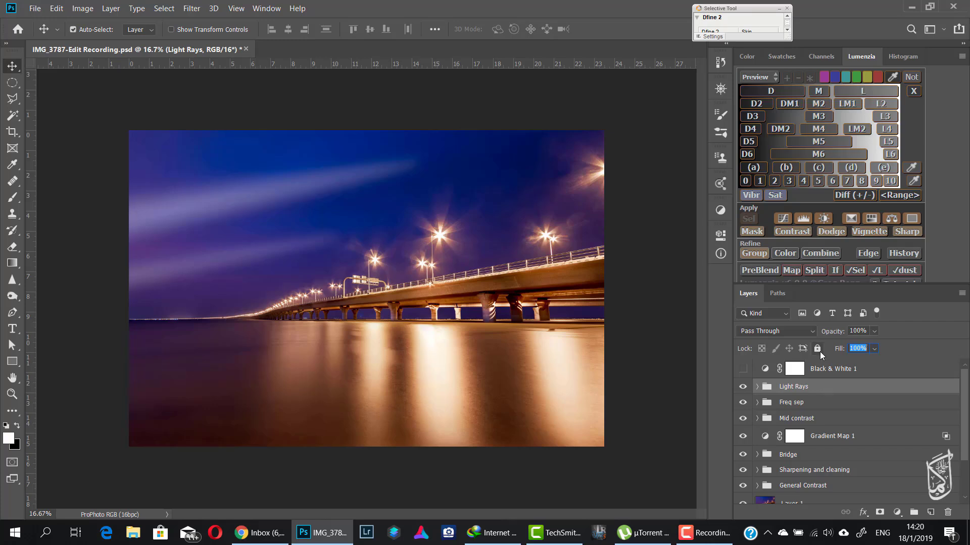
key("ctrl+shift+alt+e")
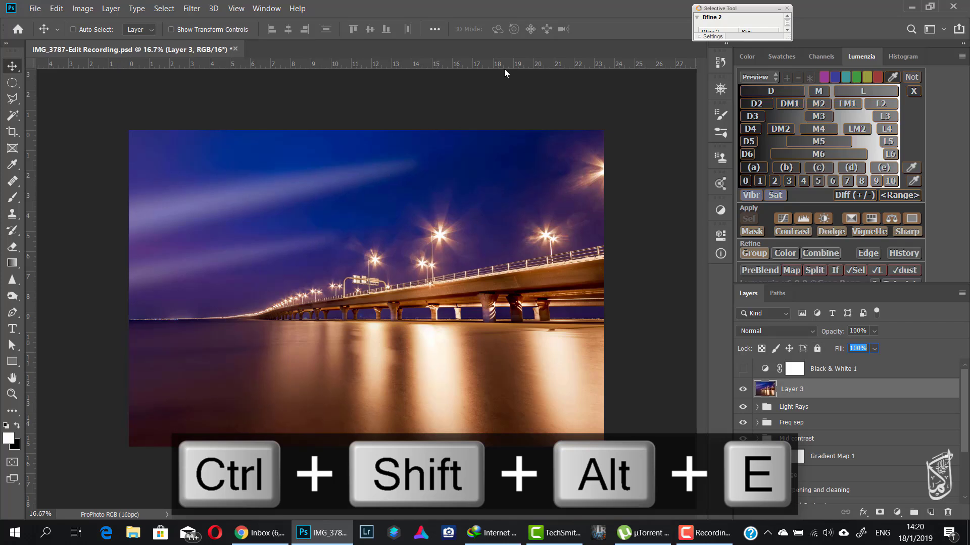
Select the dark water in the image's lower-left corner with the Polygonal Lasso and copy it to a new layer
left_click(12, 99)
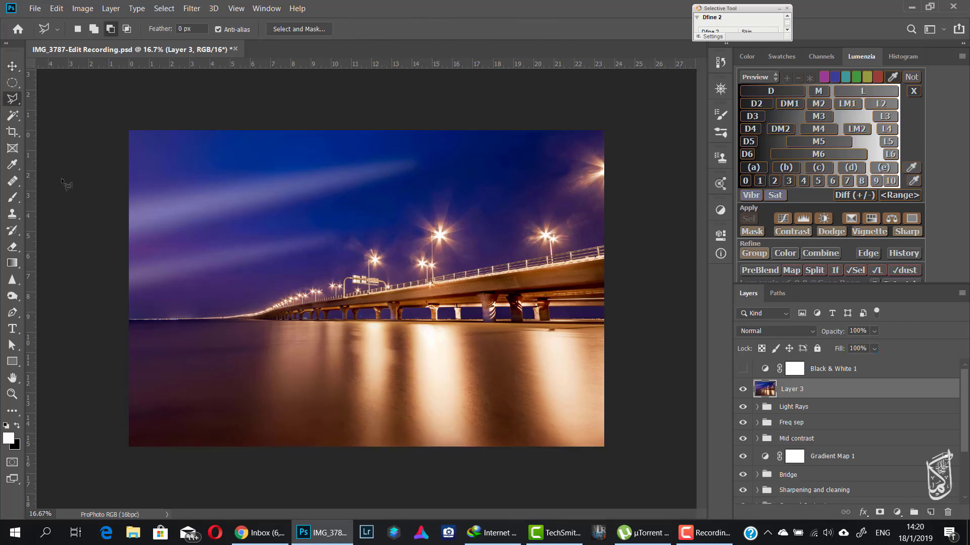
left_click(123, 380)
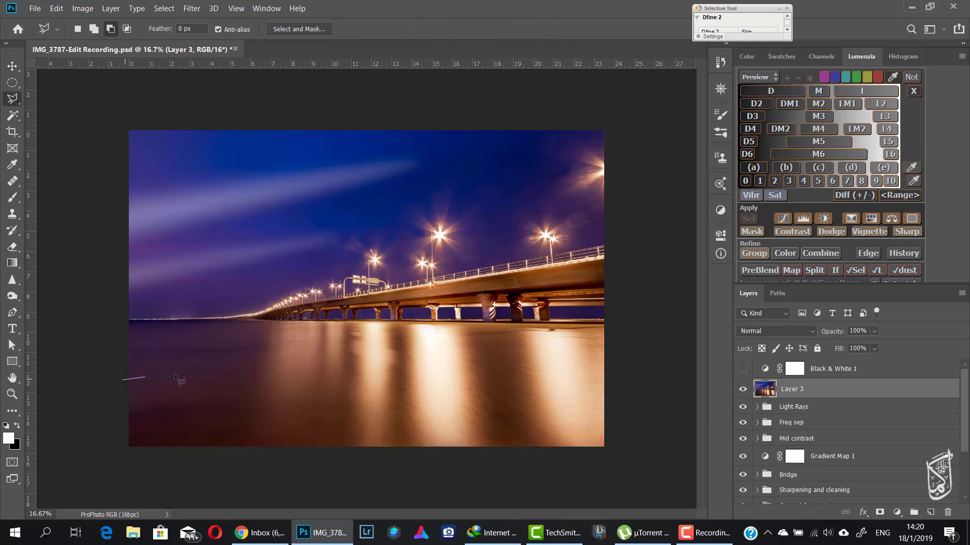
left_click(317, 369)
left_click(319, 464)
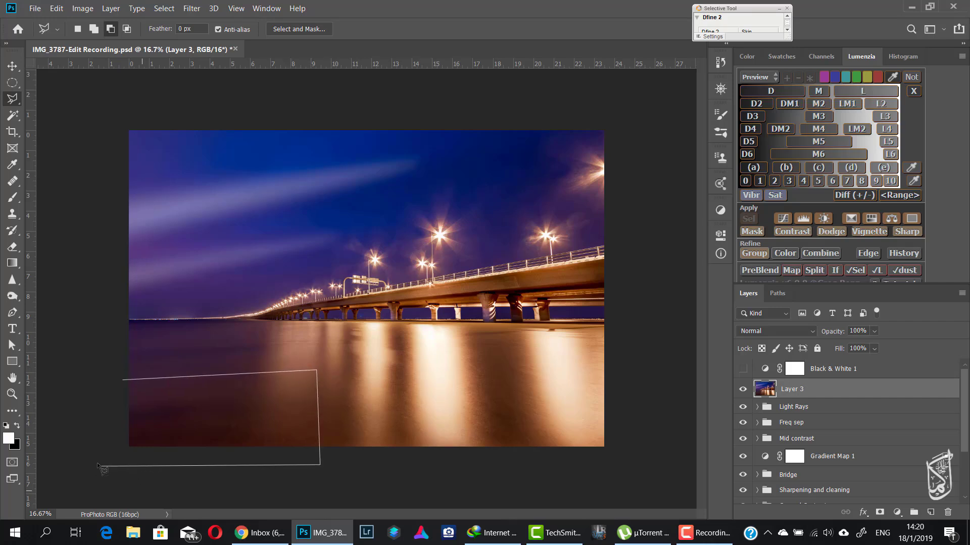
double_click(84, 463)
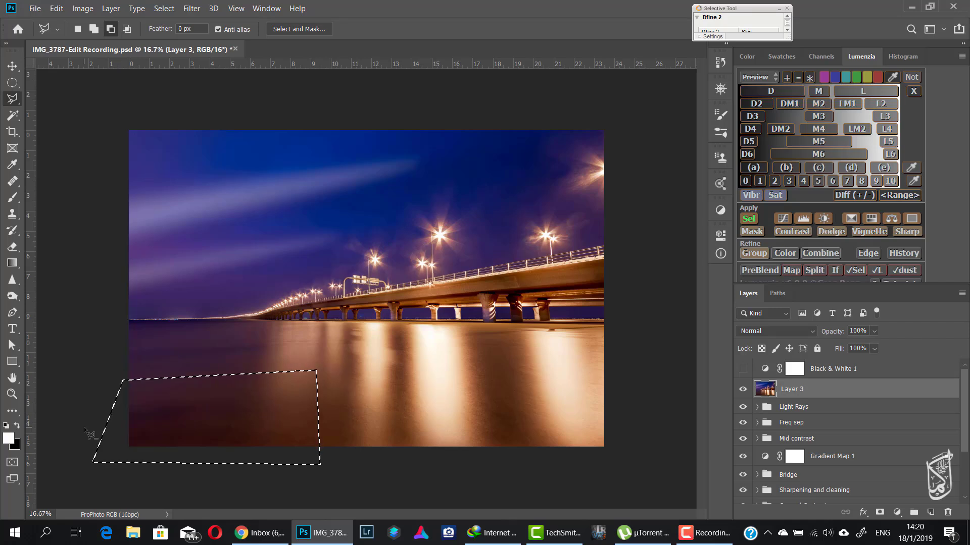
key("ctrl+j")
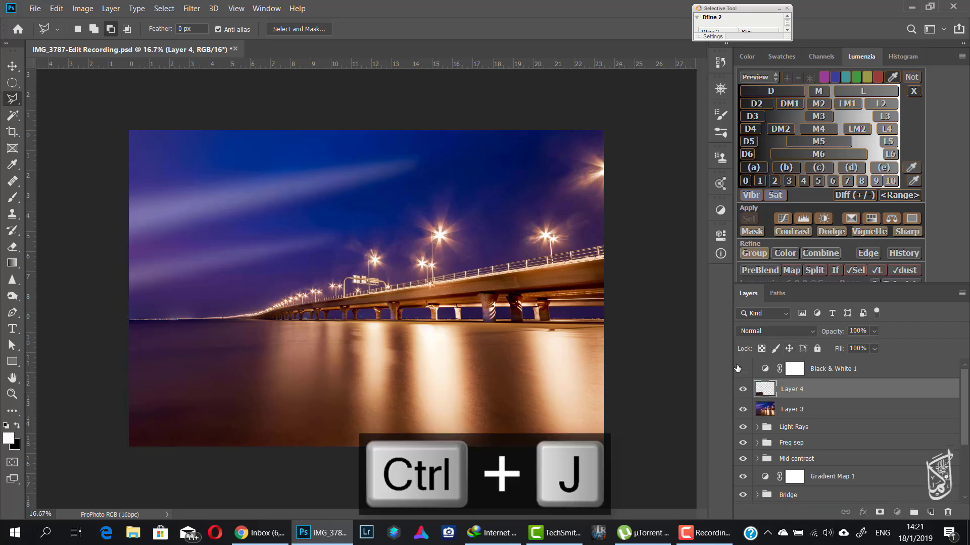
Stretch the copied water patch downward past the image's bottom edge to about 208% height and apply the transform
key("ctrl+t")
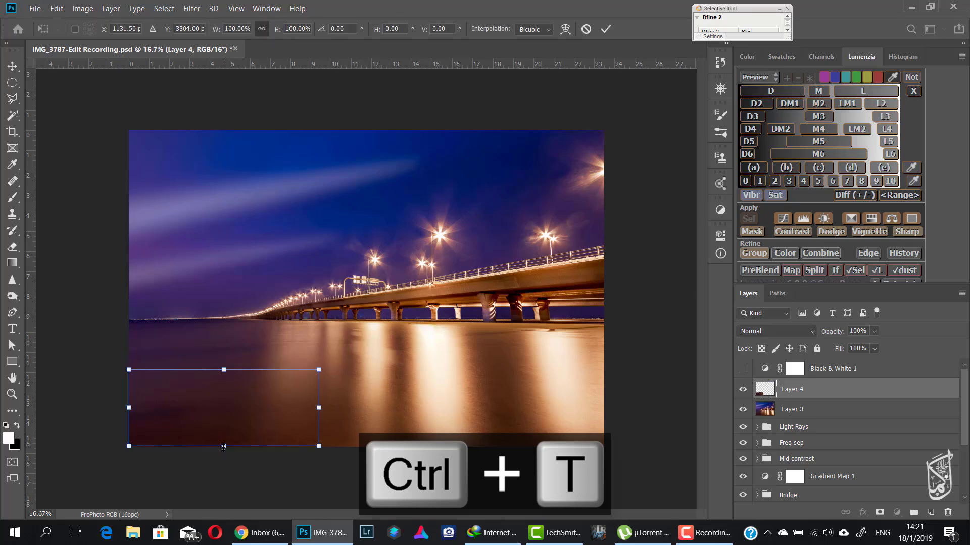
left_click_drag(223, 445, 218, 544)
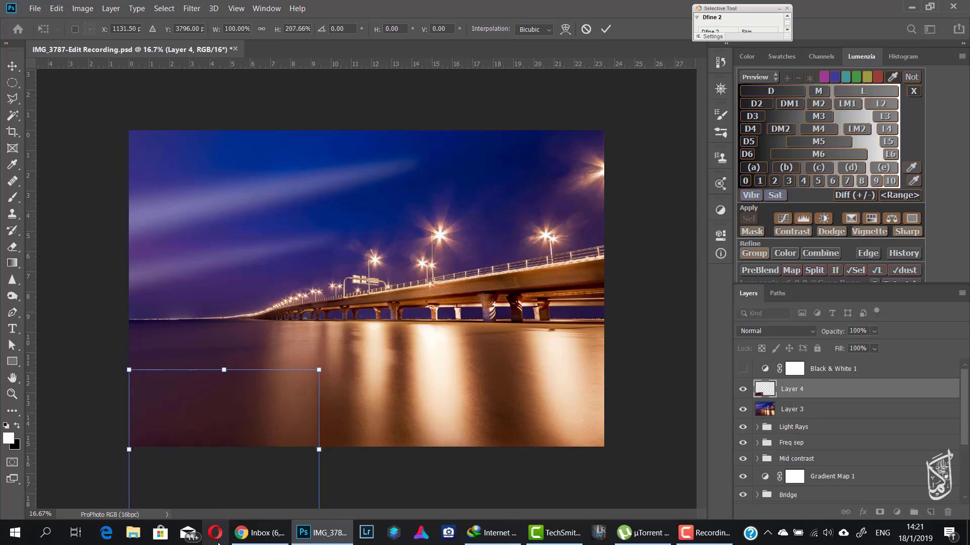
left_click(606, 31)
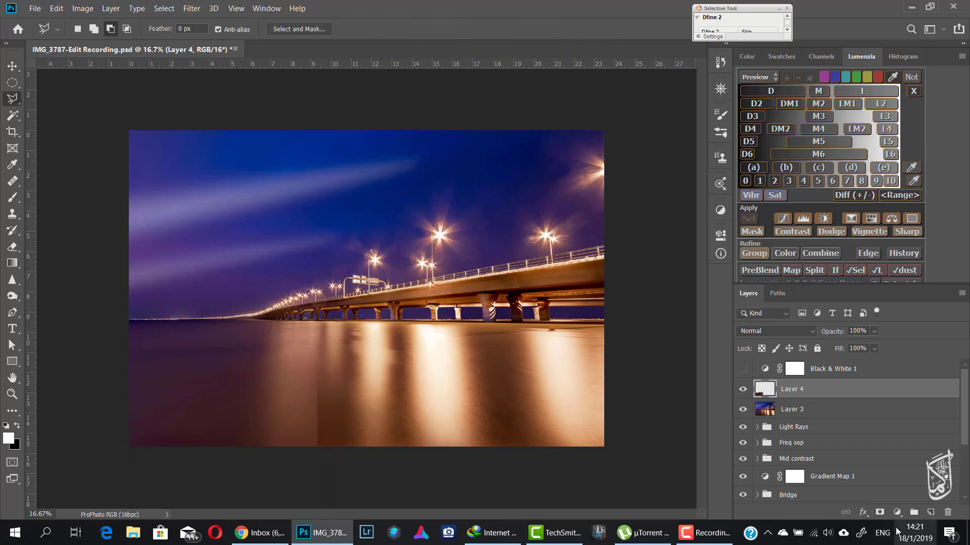
Add a black mask to the stretched water layer and reveal it over the lower-left water with a white 900 px brush at 9% flow
left_click(879, 512, "alt")
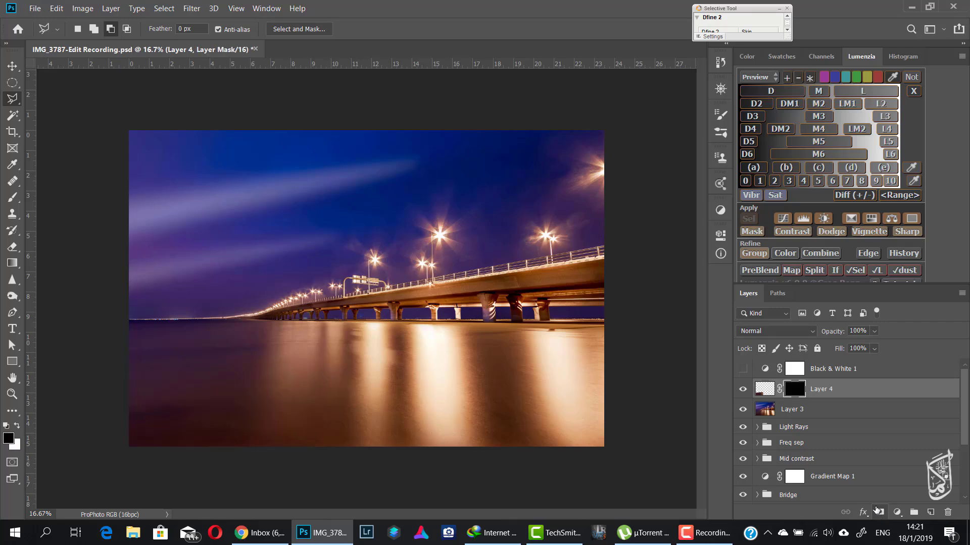
key("b")
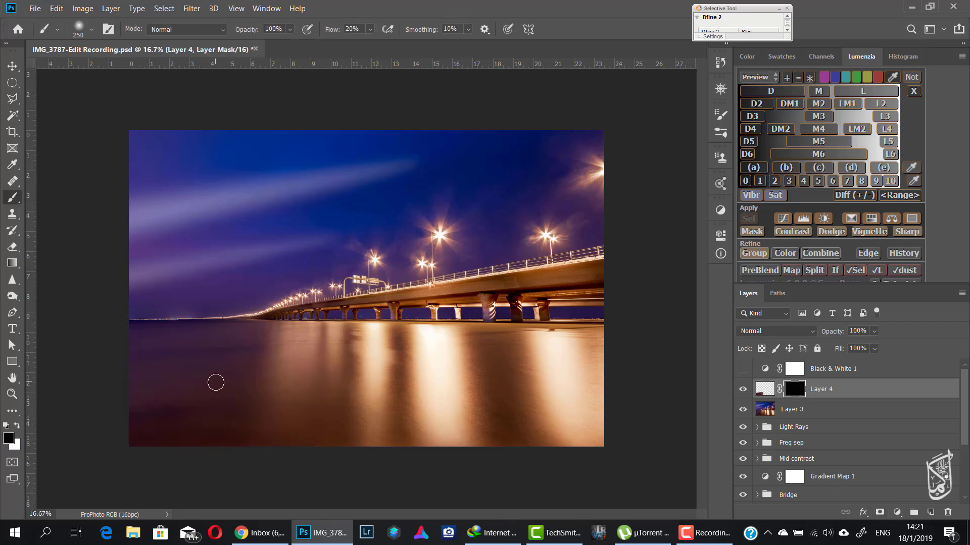
key("bracketright")
key("bracketright")
key("bracketright")
key("bracketright")
key("bracketright")
left_click(19, 429)
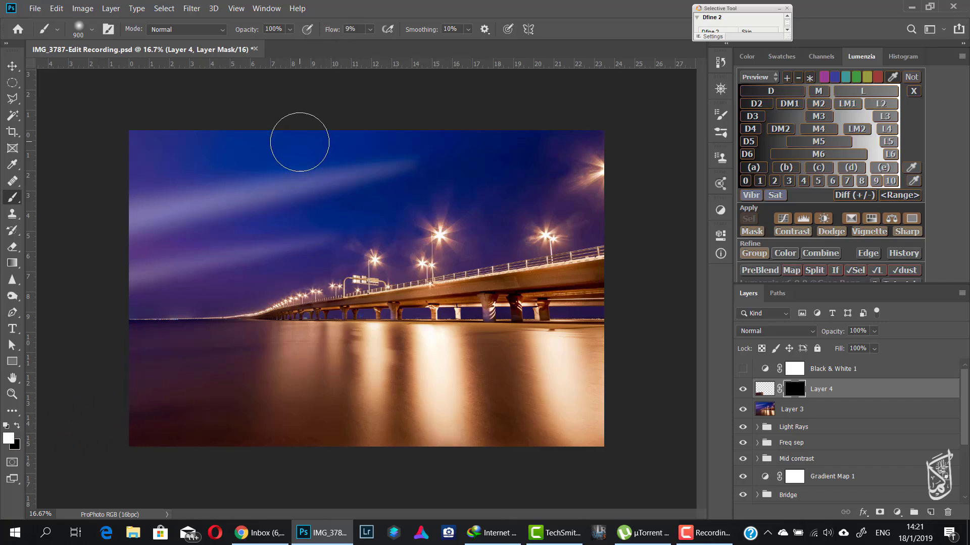
right_click(291, 203)
left_click(558, 12)
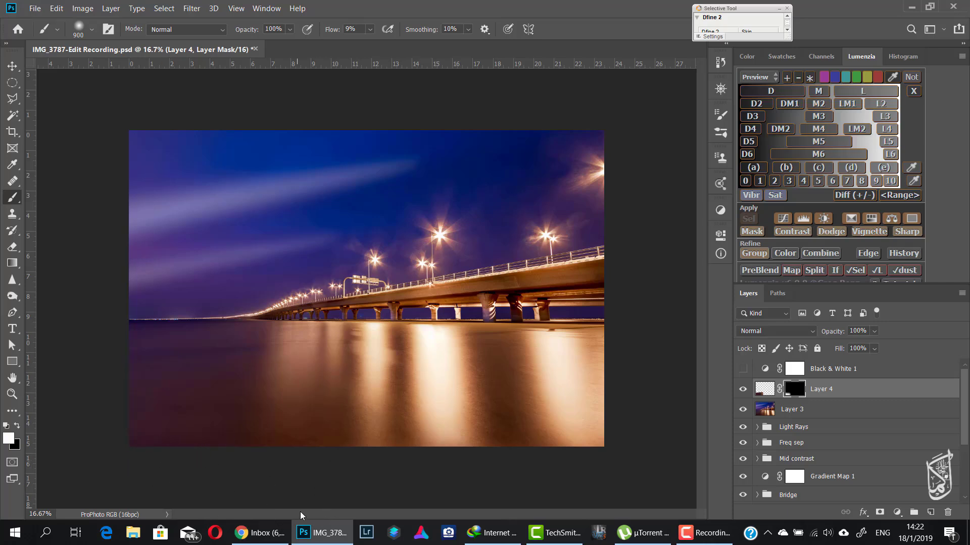
Reduce the brush to 400 px and refine the stretched patch's mask in the lower-left water
key("bracketleft")
key("bracketleft")
key("bracketleft")
key("bracketleft")
key("bracketleft")
key("ctrl+space")
mouse_move(183, 420)
left_mouse_down()
mouse_move(202, 411)
mouse_move(210, 425)
mouse_move(346, 259)
left_mouse_up()
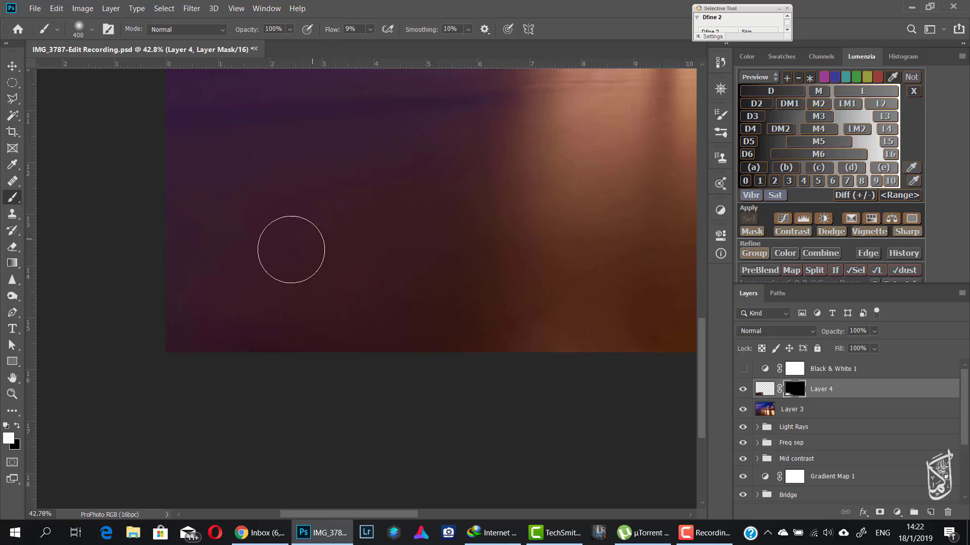
key("ctrl+0")
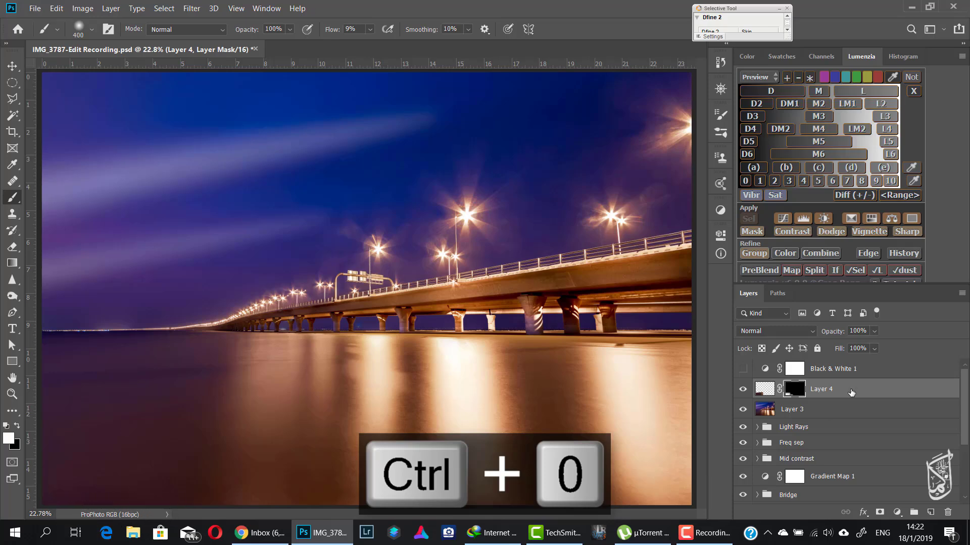
Show the Black & White adjustment again and compare the water with and without the stretched patch layer
left_click(743, 369)
left_click(742, 390)
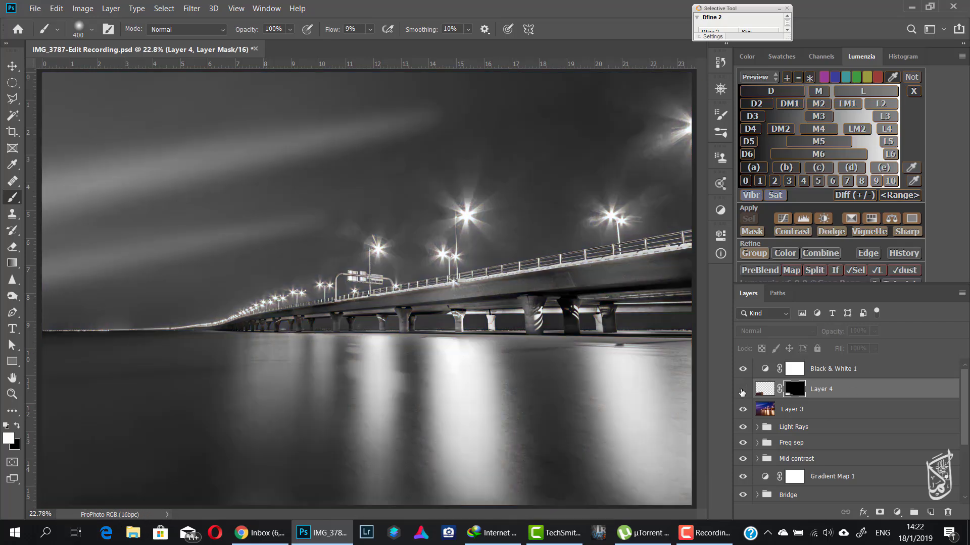
left_click(742, 390)
left_click(742, 390)
left_click(742, 390)
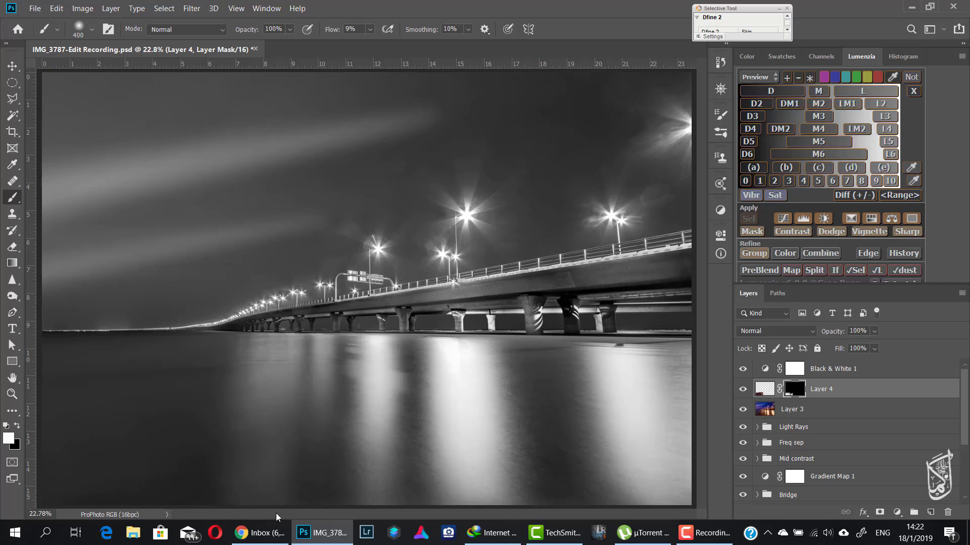
Blend the patch's edges into the surrounding water by painting its mask alternately with black and white
key("x")
key("x")
key("x")
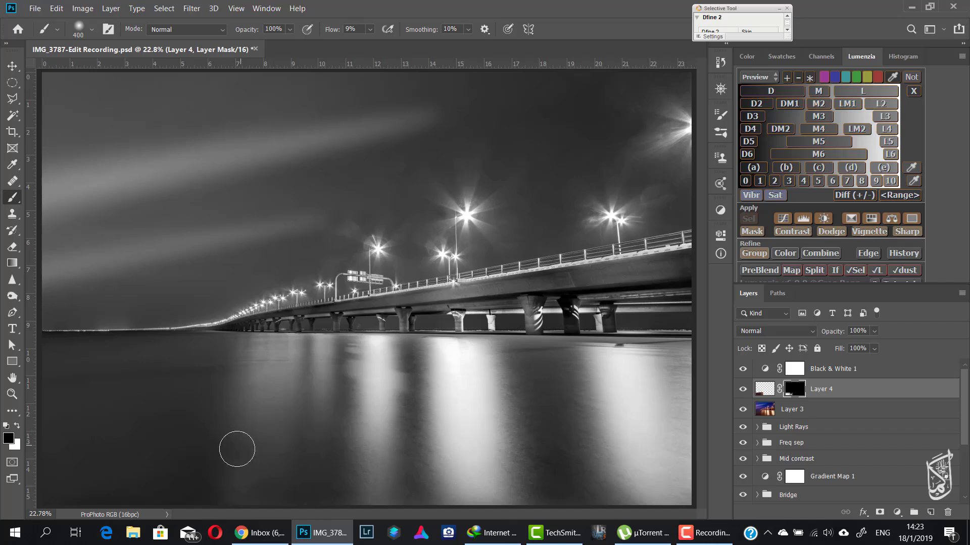
key("x")
key("x")
Inspect the patched water at 100% zoom for visible seams between the dark area and the reflections
left_click(20, 394)
left_click(335, 28)
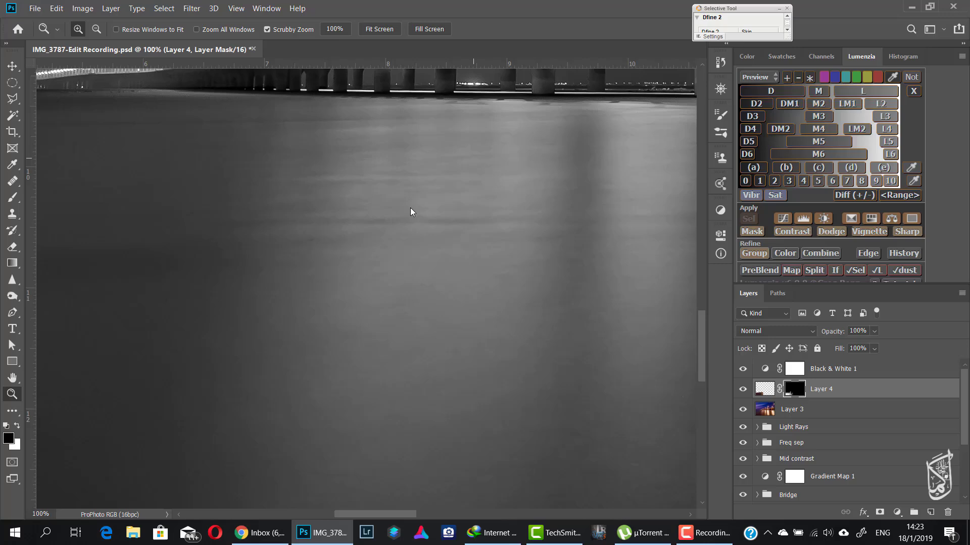
left_click_drag(410, 212, 369, 167)
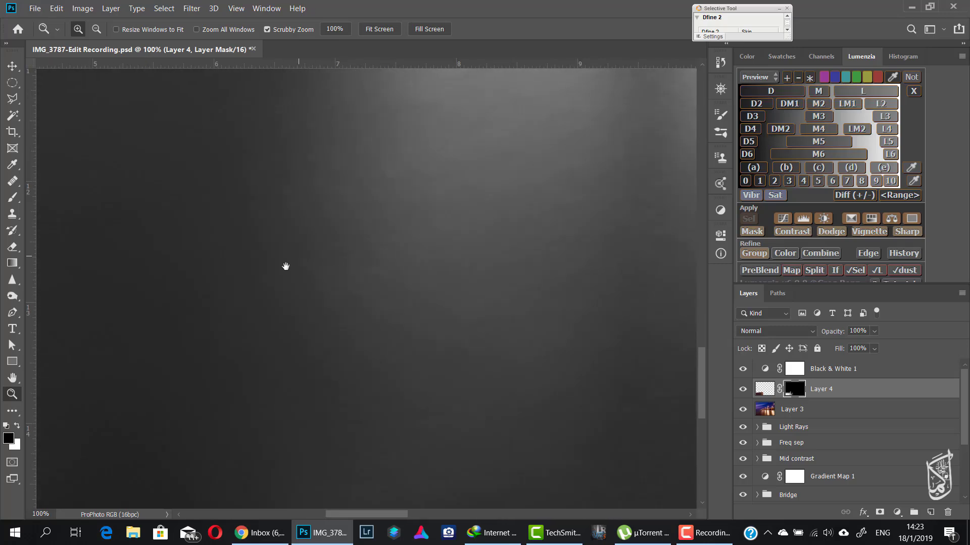
left_click_drag(286, 266, 565, 143)
left_click_drag(369, 190, 377, 277)
left_click_drag(368, 244, 192, 278)
key("ctrl+minus")
left_click(409, 289)
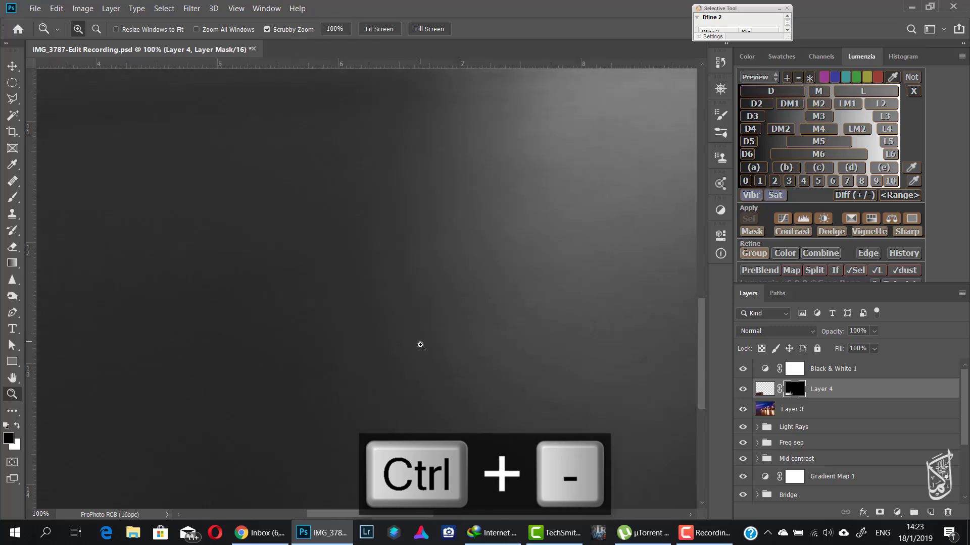
Compare the lower-left water with and without the patch layer at 33.3% zoom
key("ctrl+minus")
key("ctrl+minus")
key("ctrl+minus")
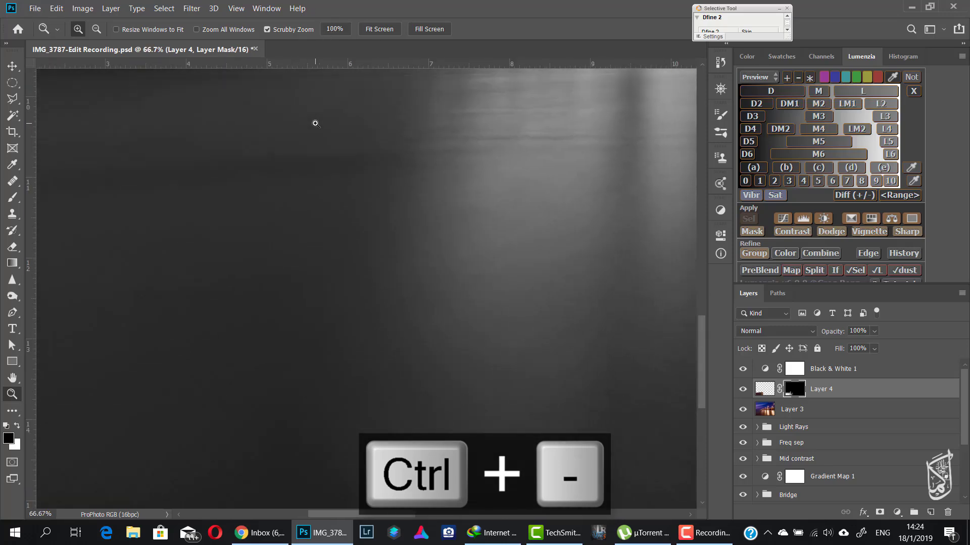
left_click(743, 392)
left_click(743, 391)
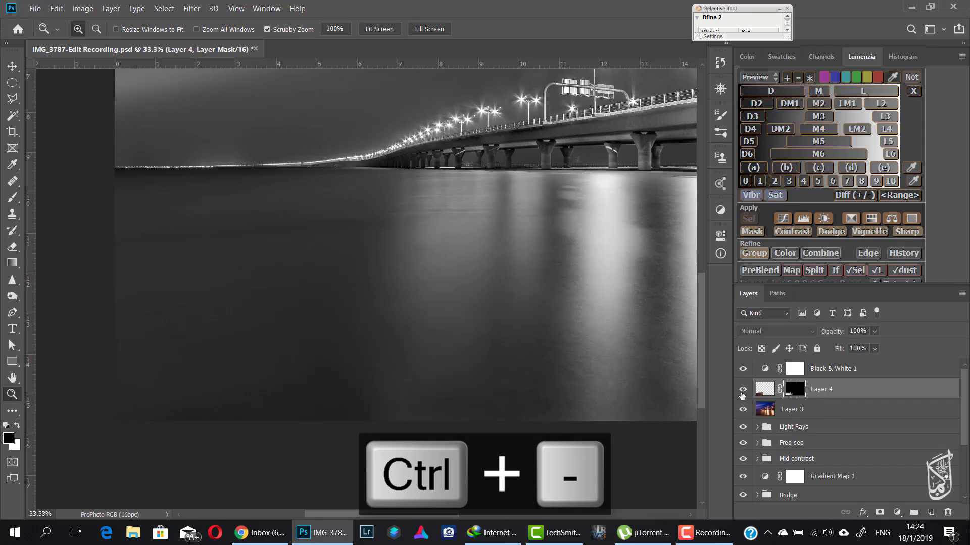
left_click(743, 392)
left_click(742, 391)
Touch up the patch's mask along the water's bottom edge with white and black brush strokes at 7% flow
key("b")
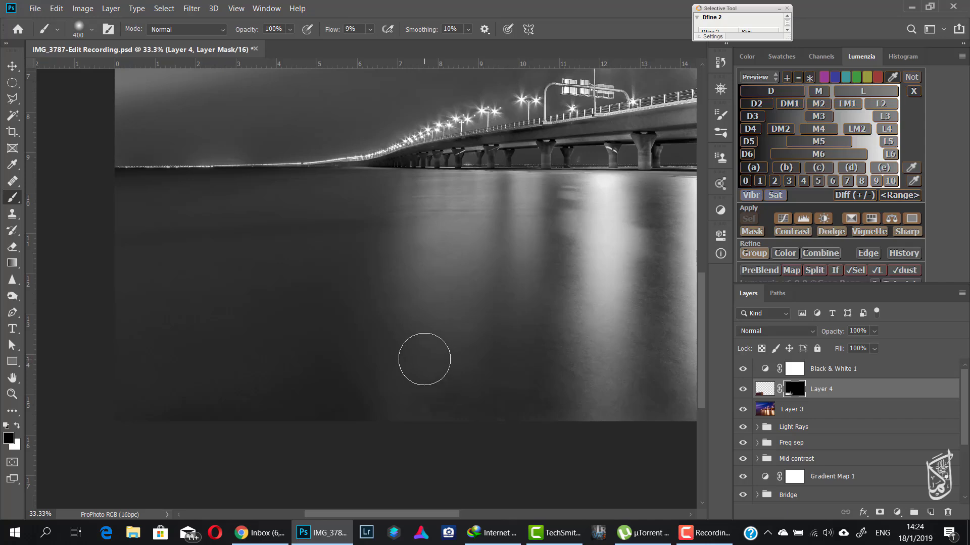
type("x")
type("7")
mouse_move(458, 395)
left_mouse_down()
mouse_move(485, 421)
mouse_move(478, 431)
mouse_move(444, 382)
mouse_move(515, 384)
left_mouse_up()
key("x")
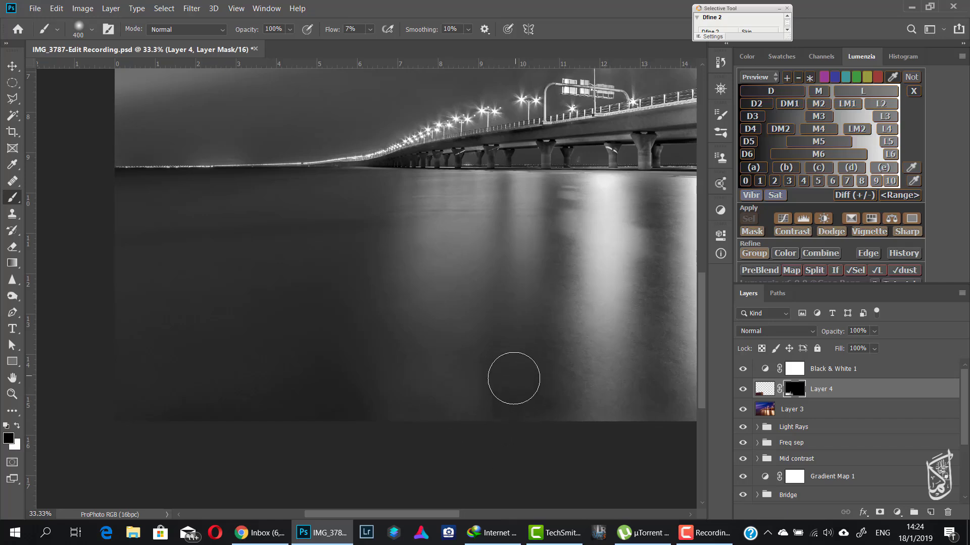
mouse_move(508, 453)
left_mouse_down()
mouse_move(505, 409)
mouse_move(523, 338)
mouse_move(482, 424)
left_mouse_up()
key("ctrl+0")
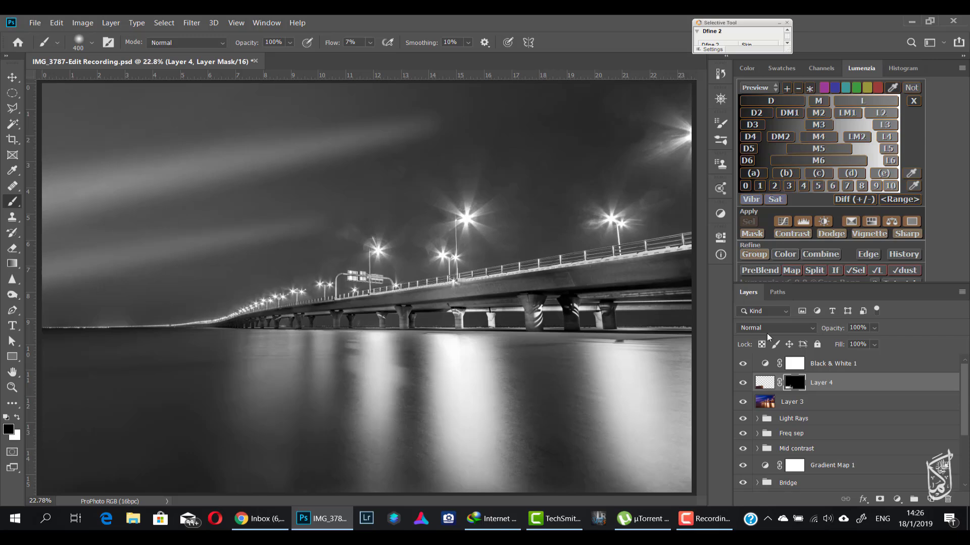
Stamp all visible layers into a new merged layer above the Black & White 1 adjustment
left_click(846, 385)
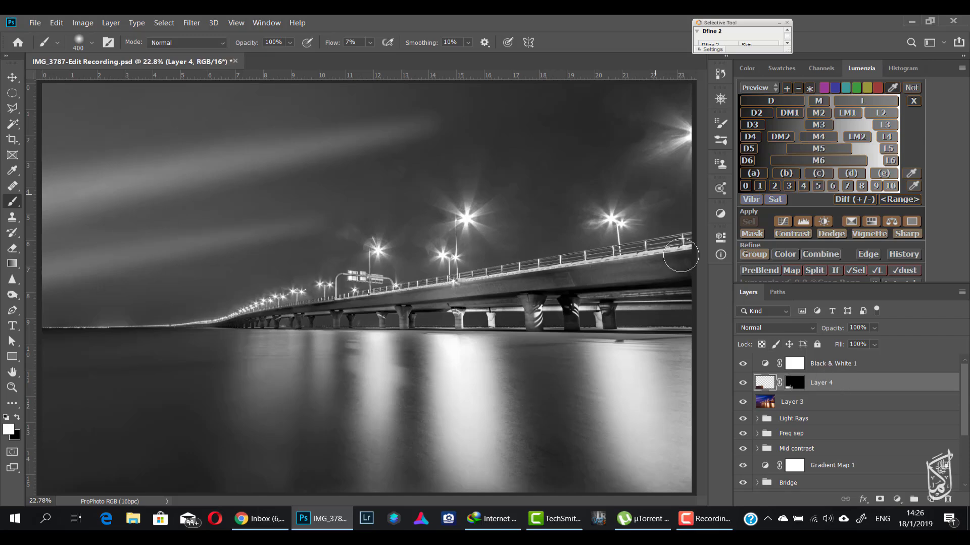
left_click(864, 366)
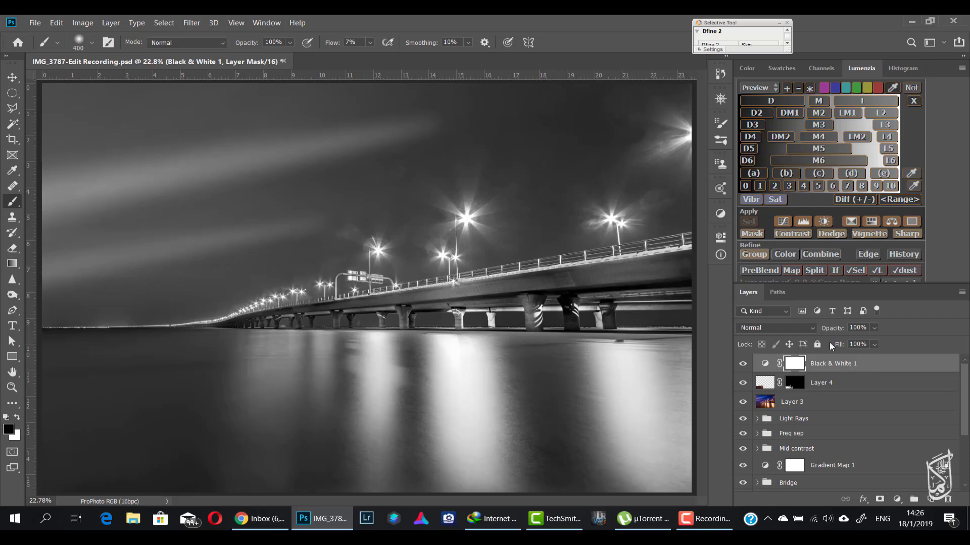
key("ctrl+shift+alt+e")
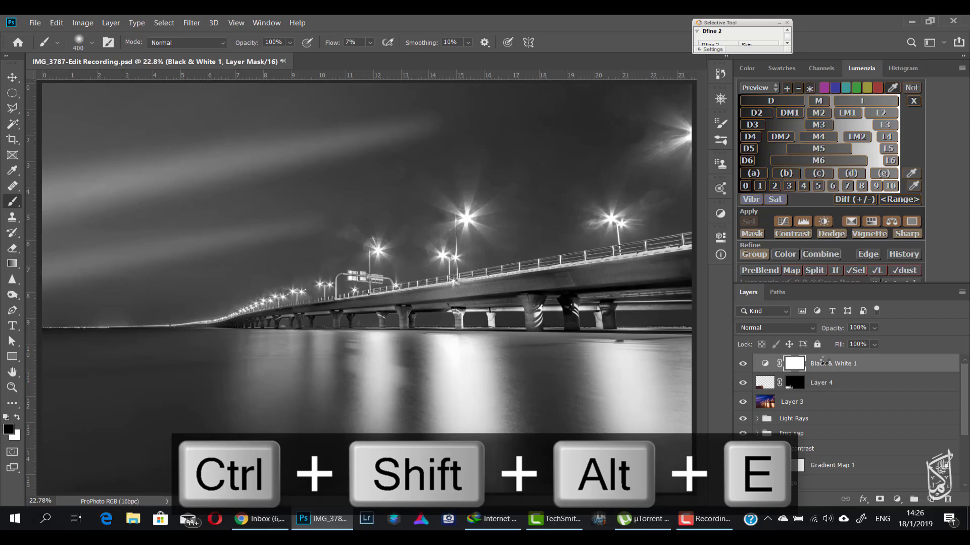
Place three vertical guides at about 20.8, 19 and 12.9 on the ruler, near the far-right lamp post and two bridge pillars
key("ctrl+minus")
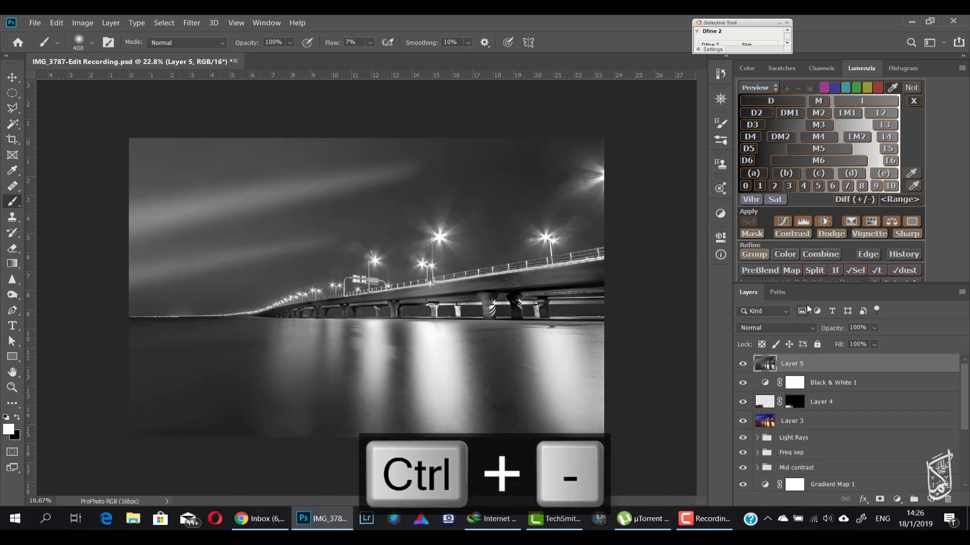
key("ctrl+minus")
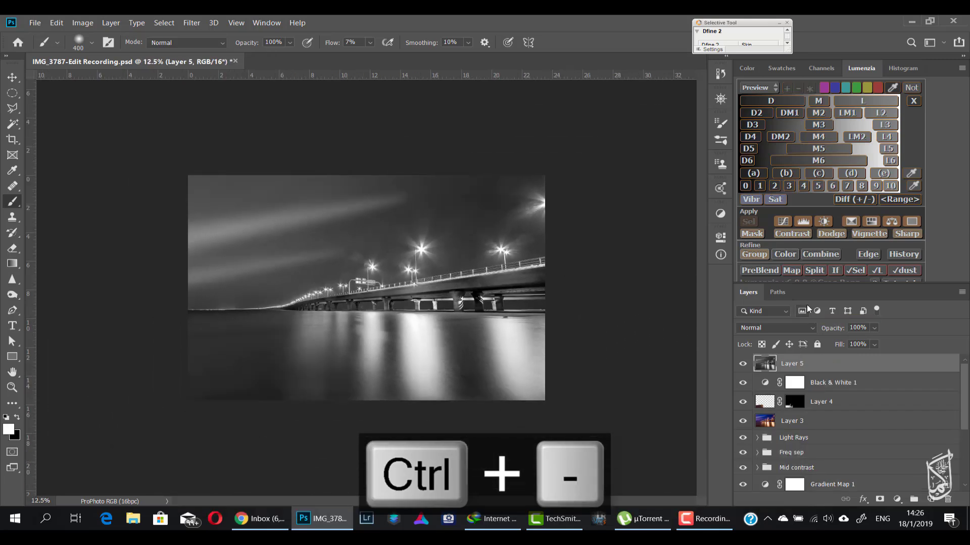
key("ctrl+equal")
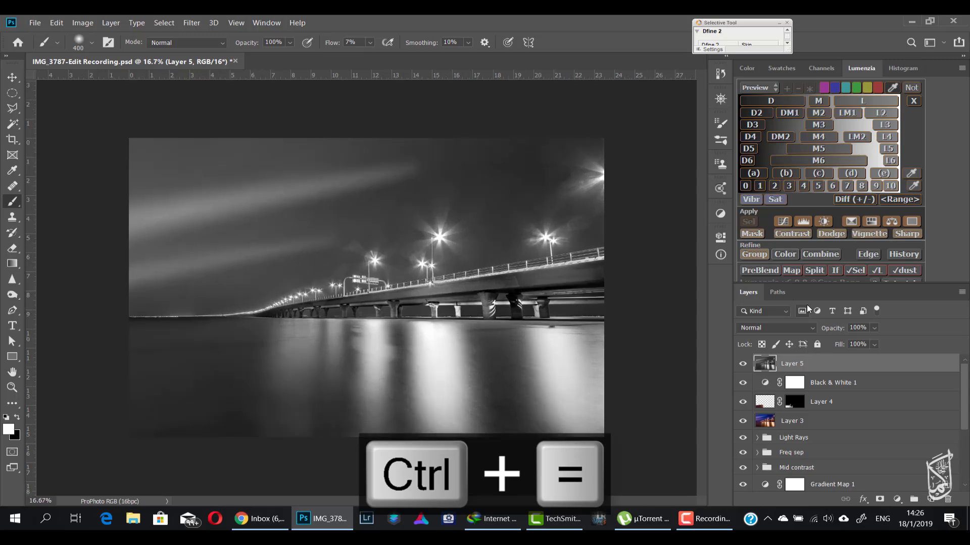
mouse_move(31, 133)
left_mouse_down()
mouse_move(363, 109)
mouse_move(576, 118)
mouse_move(551, 123)
left_mouse_up()
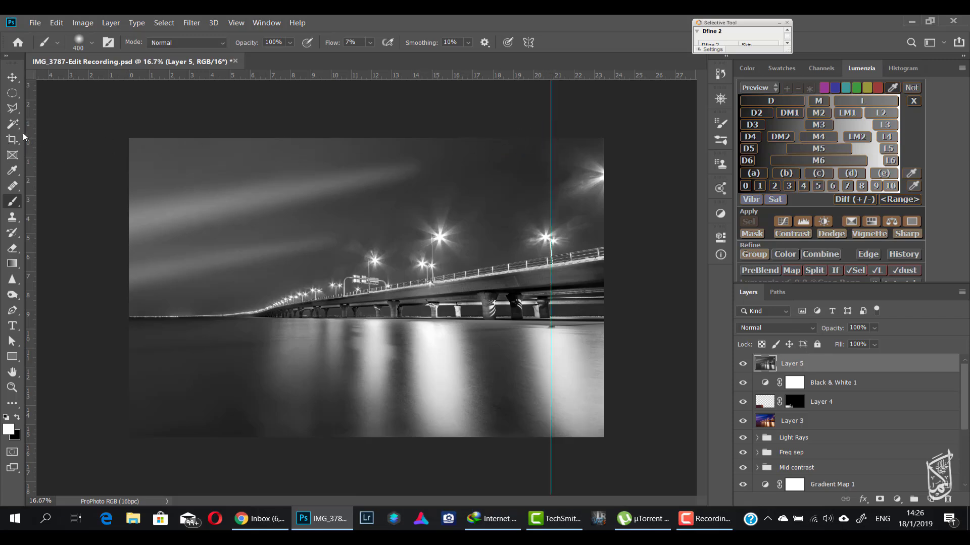
left_click_drag(31, 133, 516, 118)
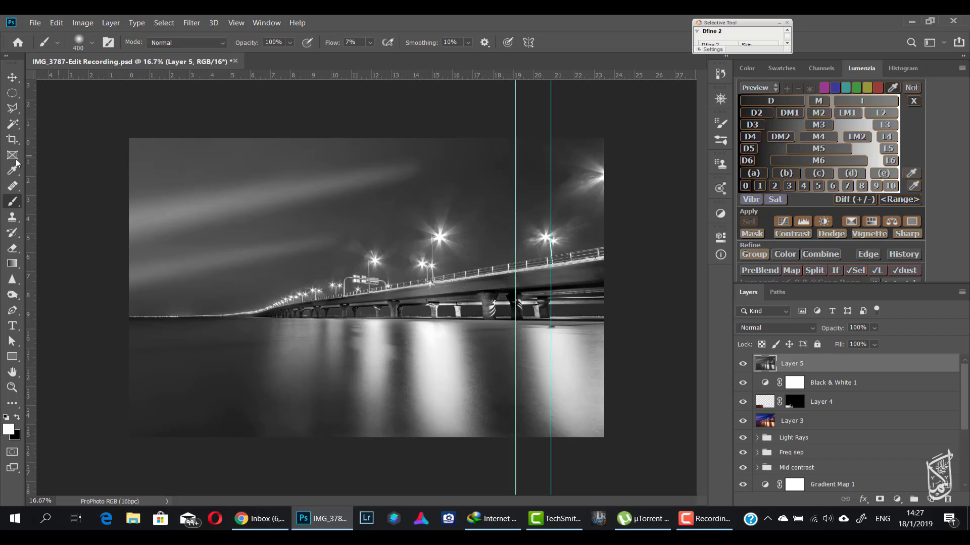
left_click_drag(29, 150, 390, 168)
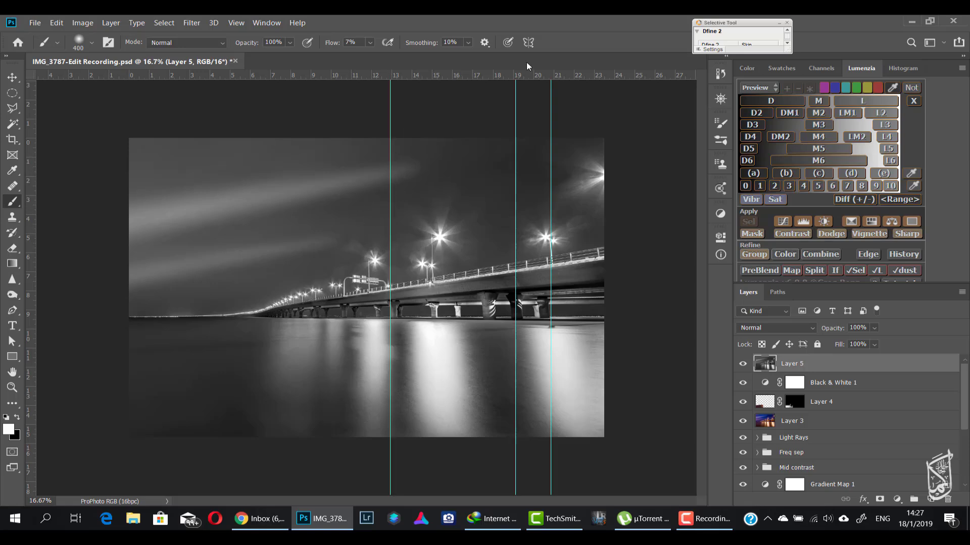
Straighten the bridge's verticals with a Perspective transform that narrows the merged layer's bottom edge, using a horizontal skew of about -5.91°
key("ctrl+t")
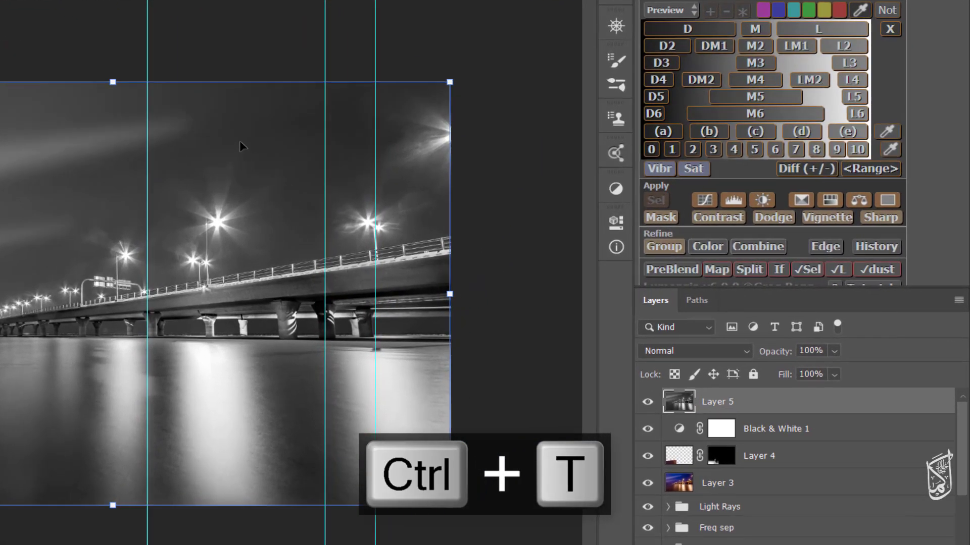
right_click(239, 142)
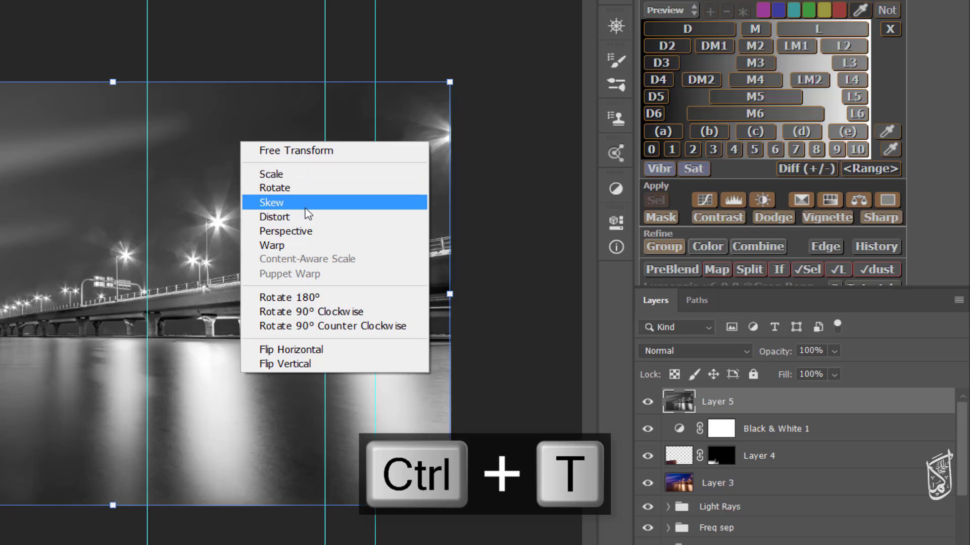
left_click(303, 231)
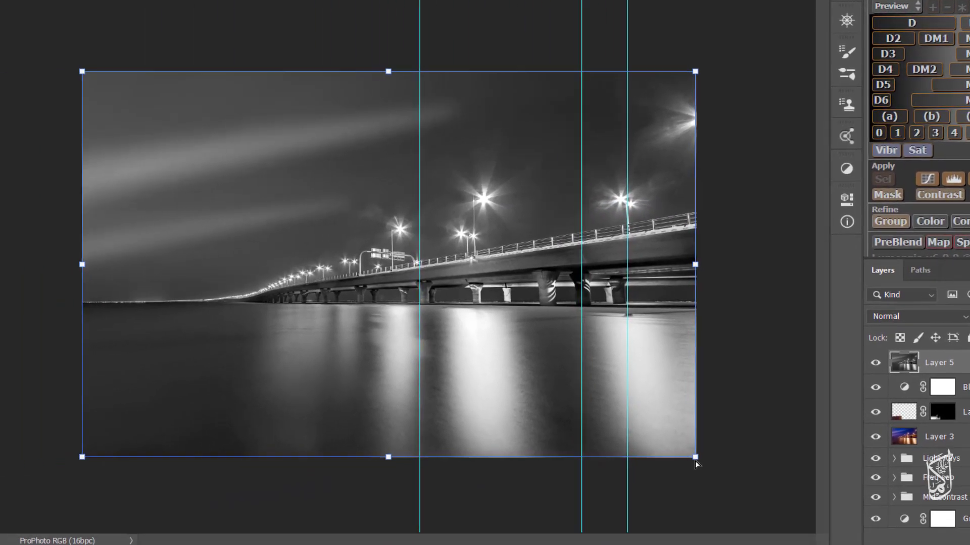
left_click_drag(541, 488, 519, 488)
left_click_drag(674, 457, 654, 456)
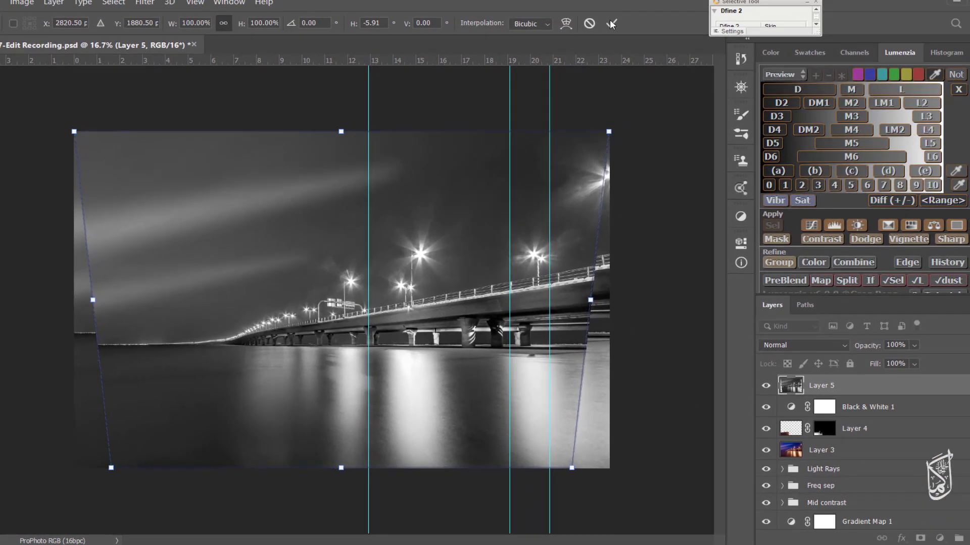
left_click(610, 23)
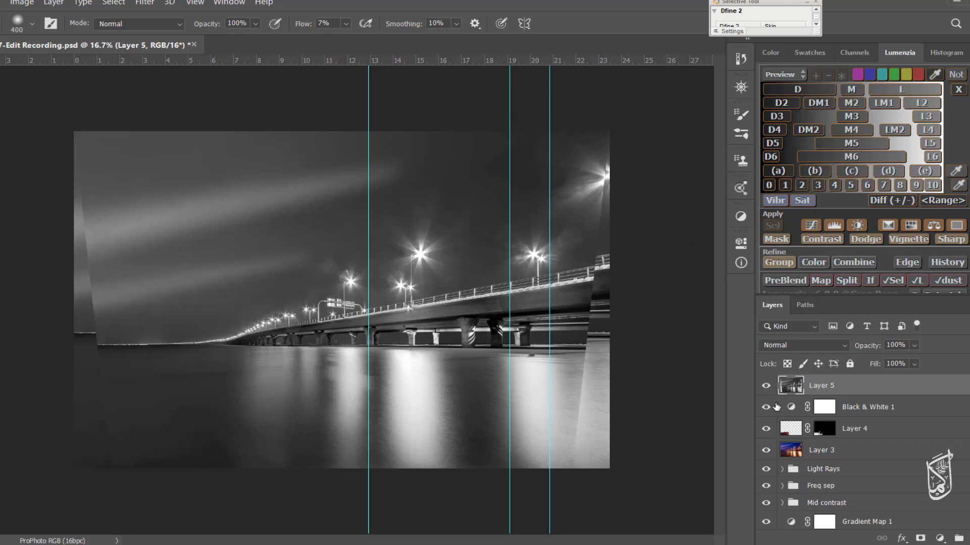
Show only the transformed layer by hiding all the others, and clear the guides
left_click(766, 388, "alt")
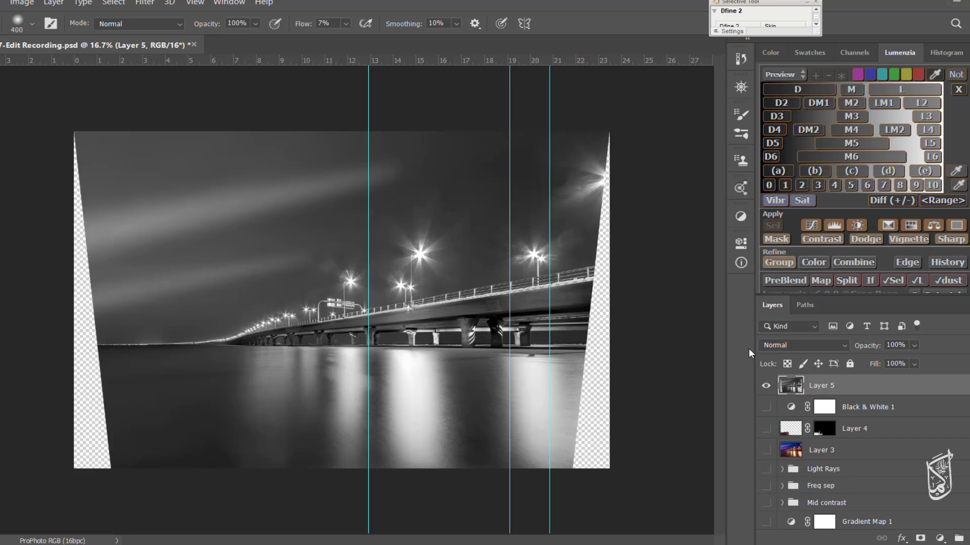
left_click(196, 4)
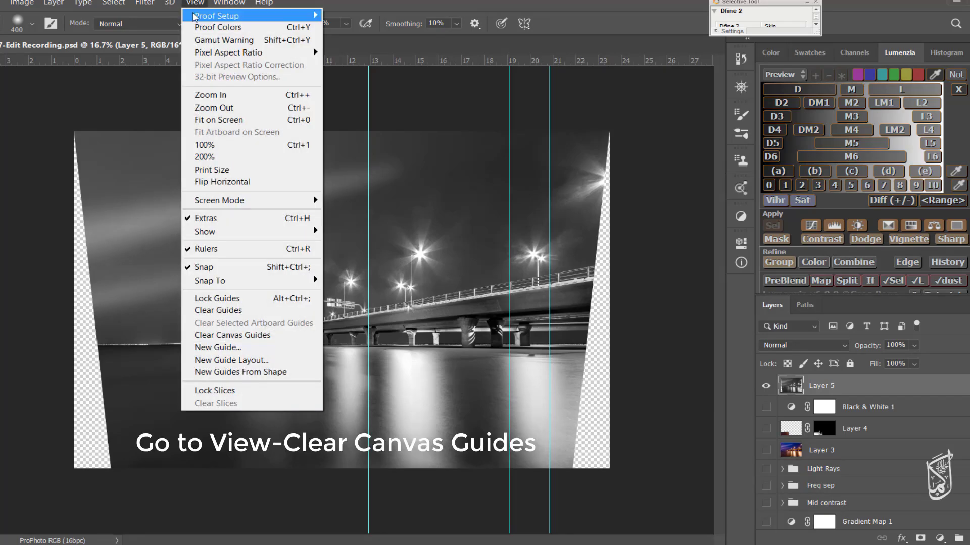
left_click(216, 310)
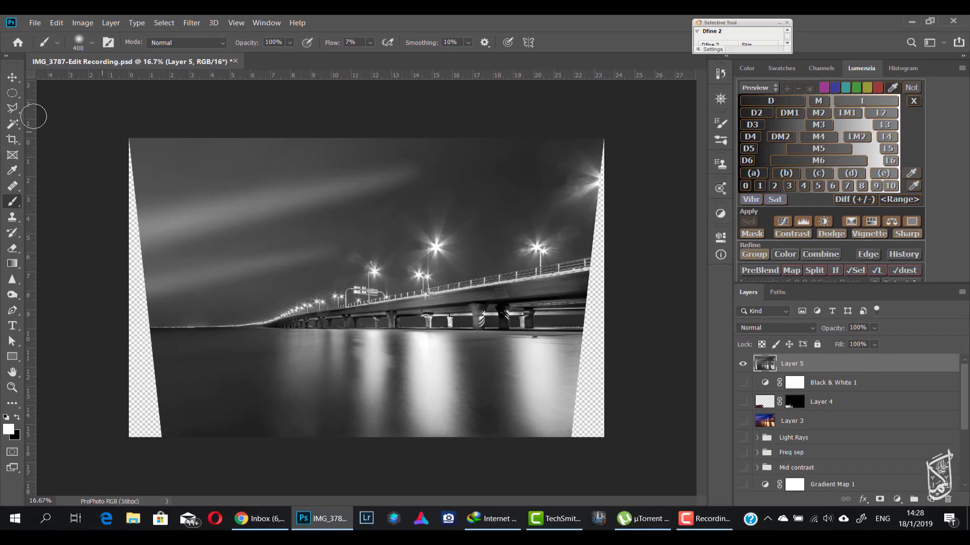
Crop the image to a 3:2 ratio, excluding the transparent wedges along both sides
left_click(12, 140)
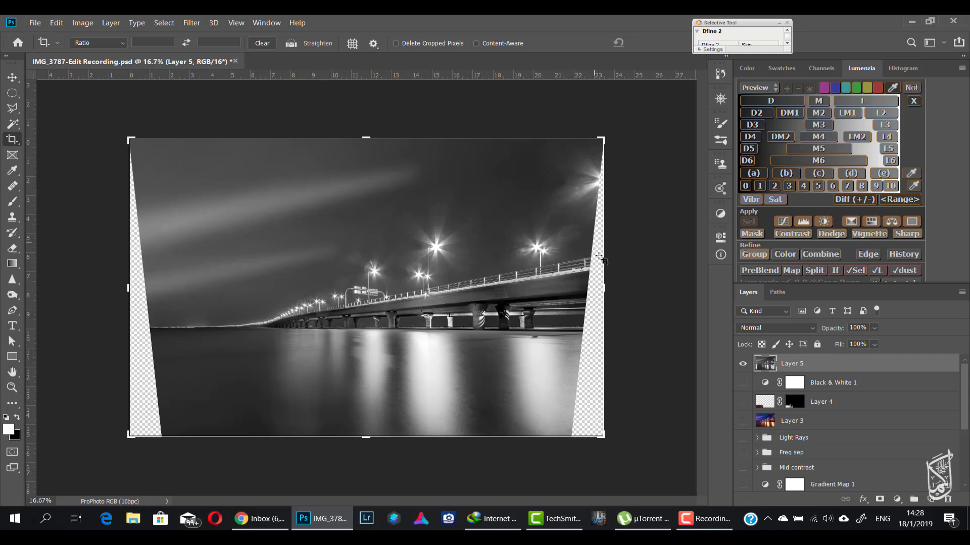
left_click_drag(602, 288, 588, 321)
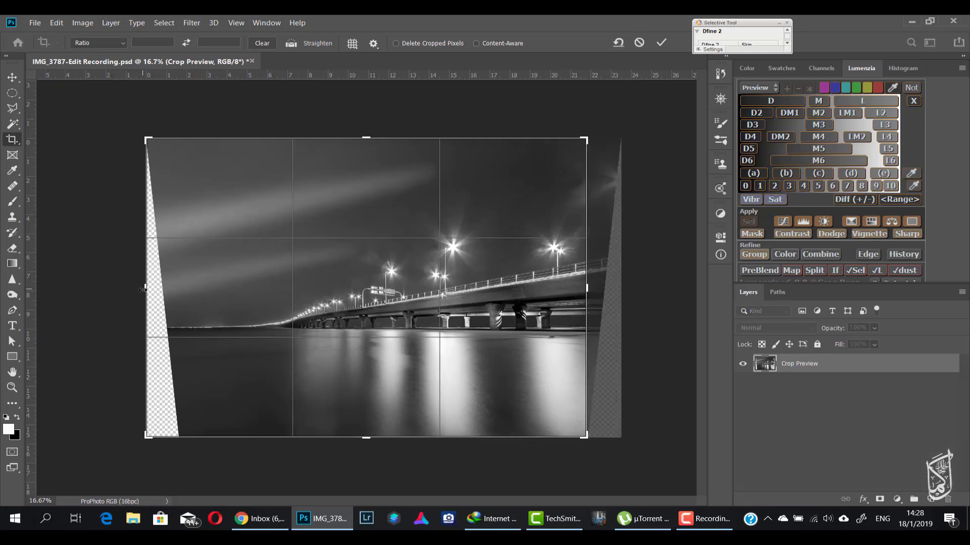
left_click_drag(142, 290, 172, 288)
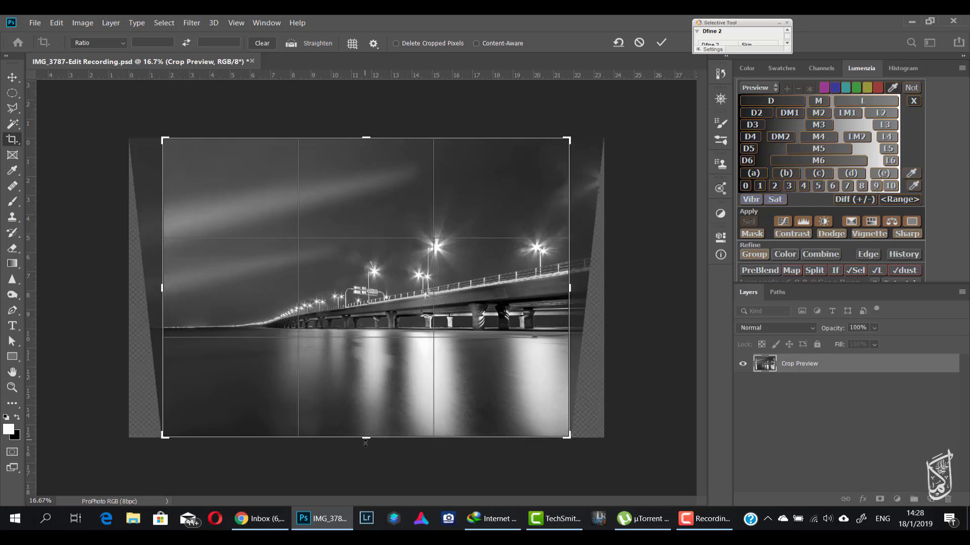
left_click_drag(373, 441, 371, 428)
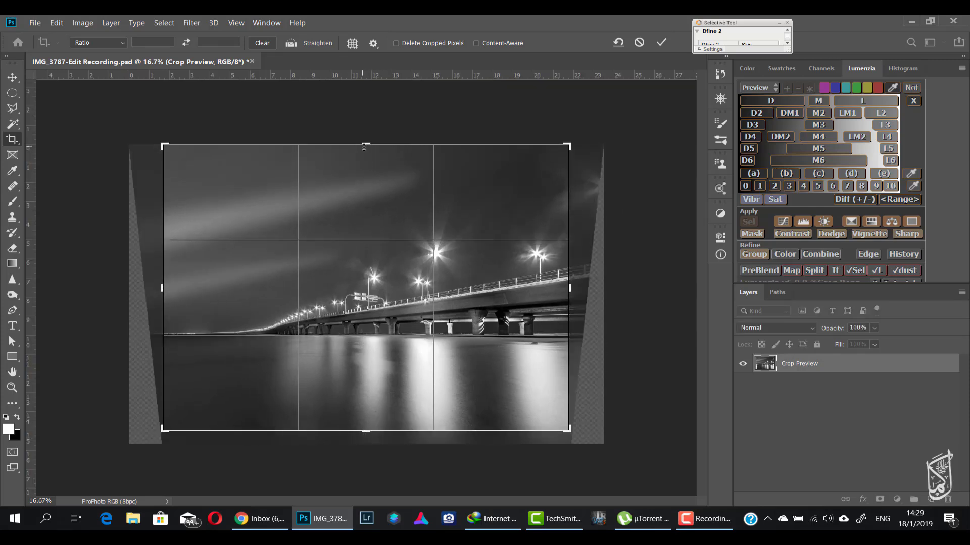
left_click_drag(364, 148, 364, 152)
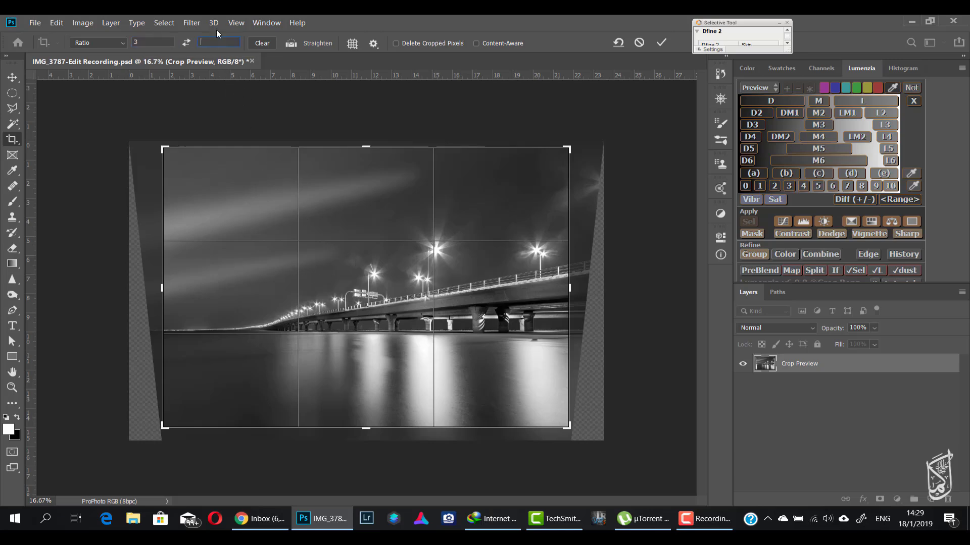
type("2")
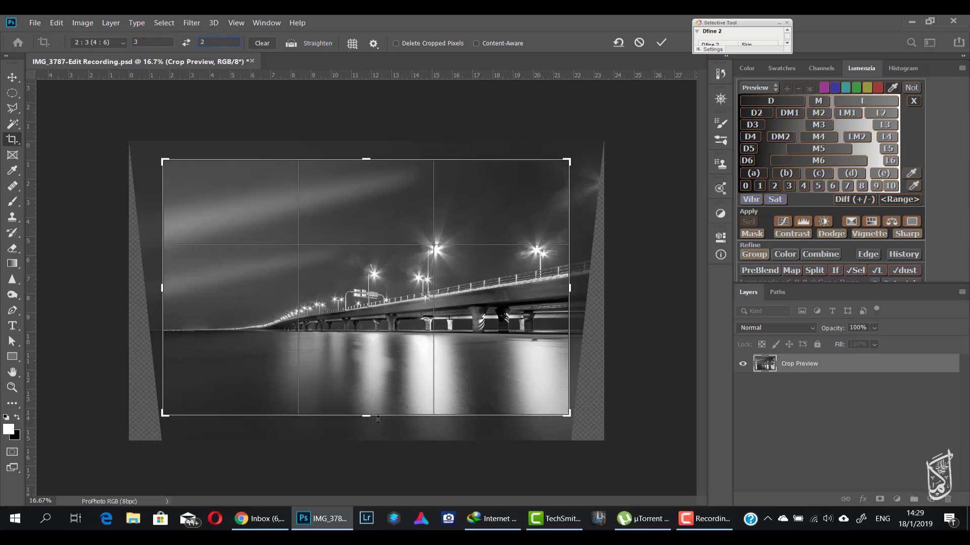
left_click(660, 44)
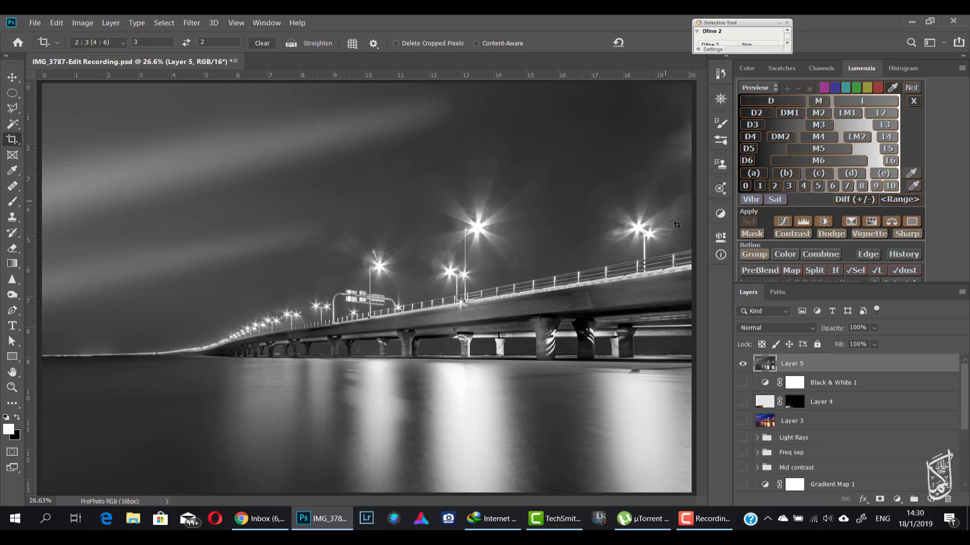
Select the upper-right corner of the sky with the Rectangular Marquee tool and copy it to a new layer
key("ctrl+minus")
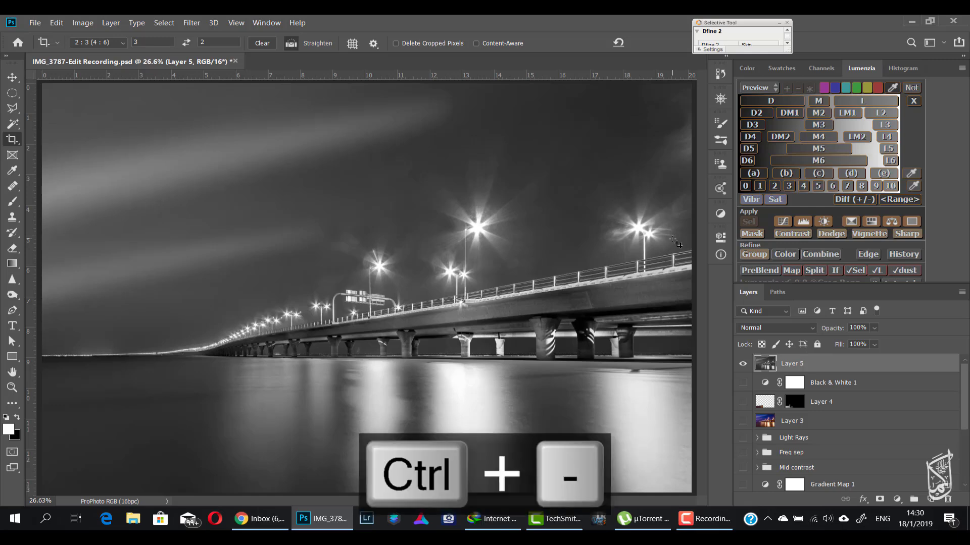
key("ctrl+minus")
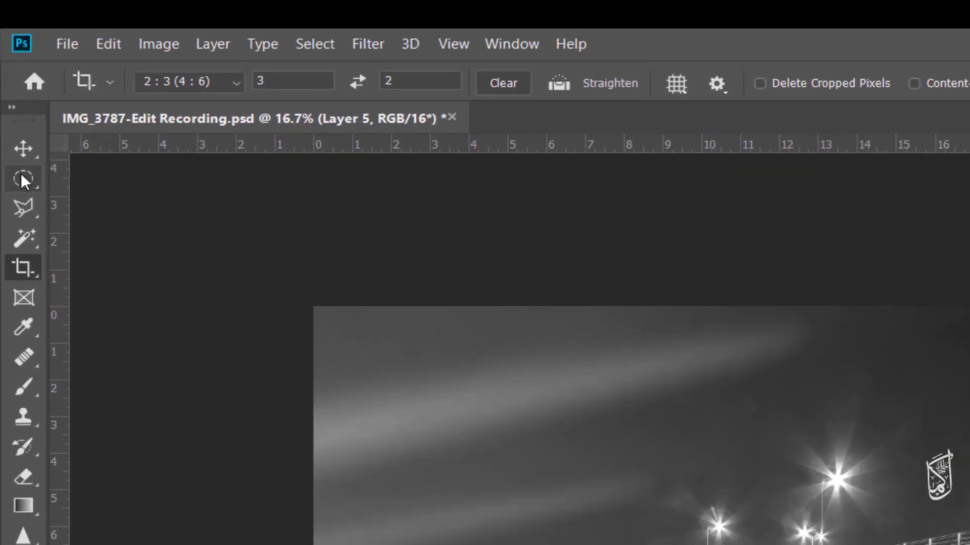
left_click(15, 92)
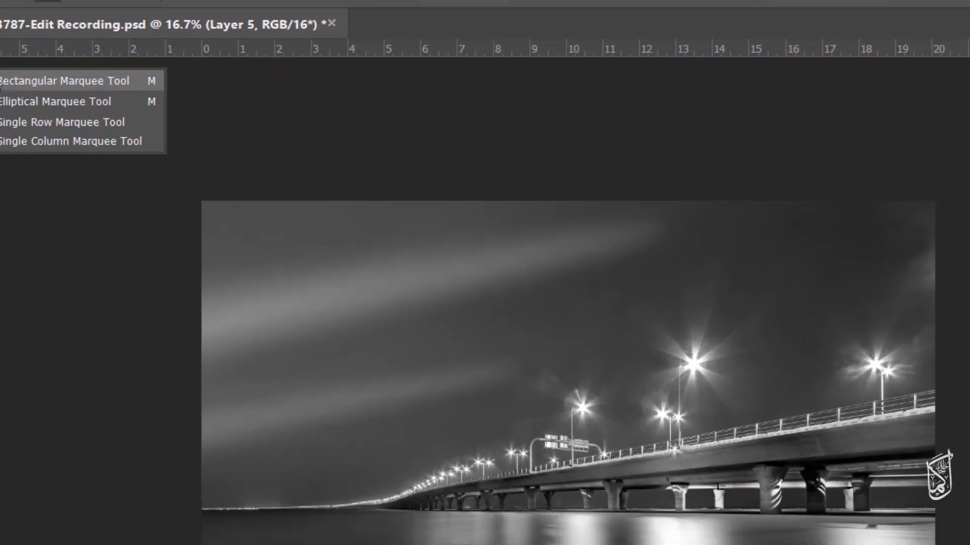
left_click(90, 188)
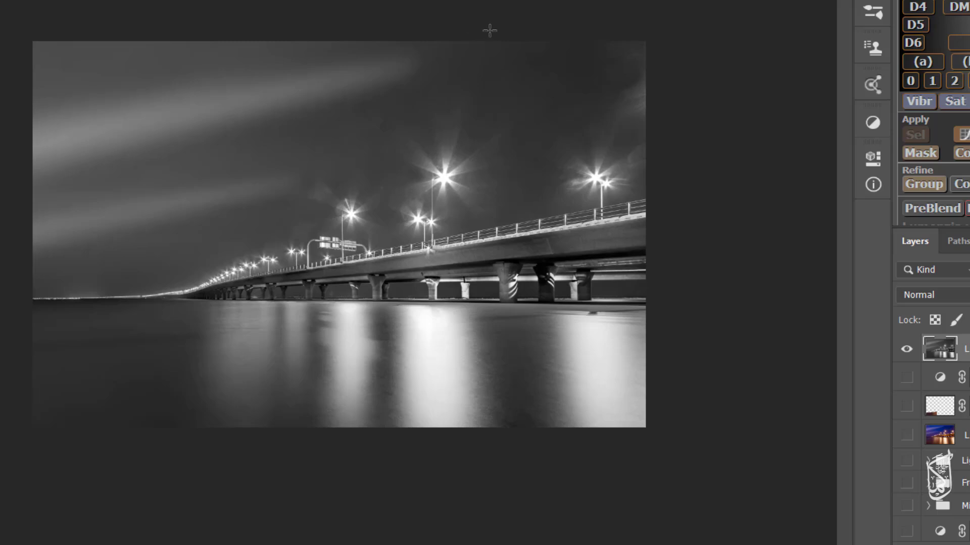
left_click_drag(516, 31, 686, 125)
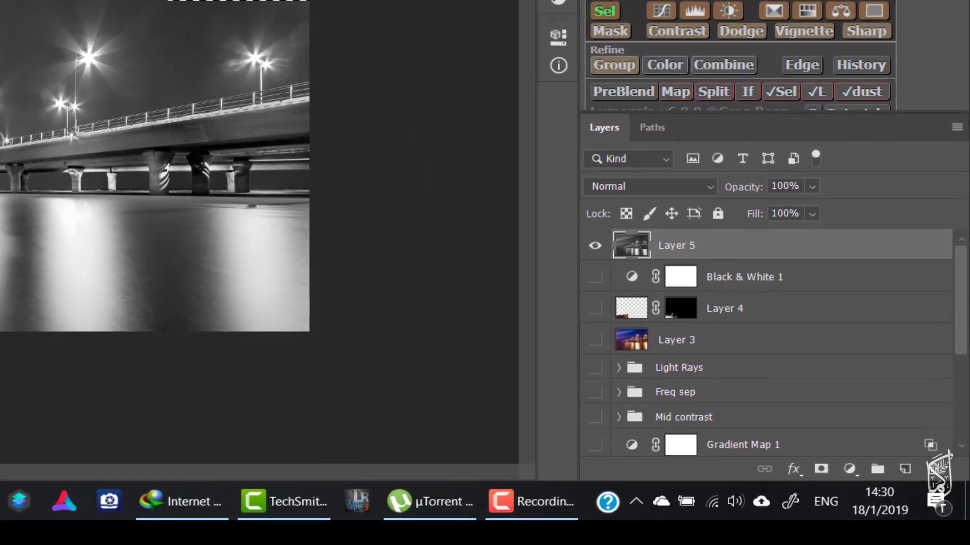
key("ctrl+j")
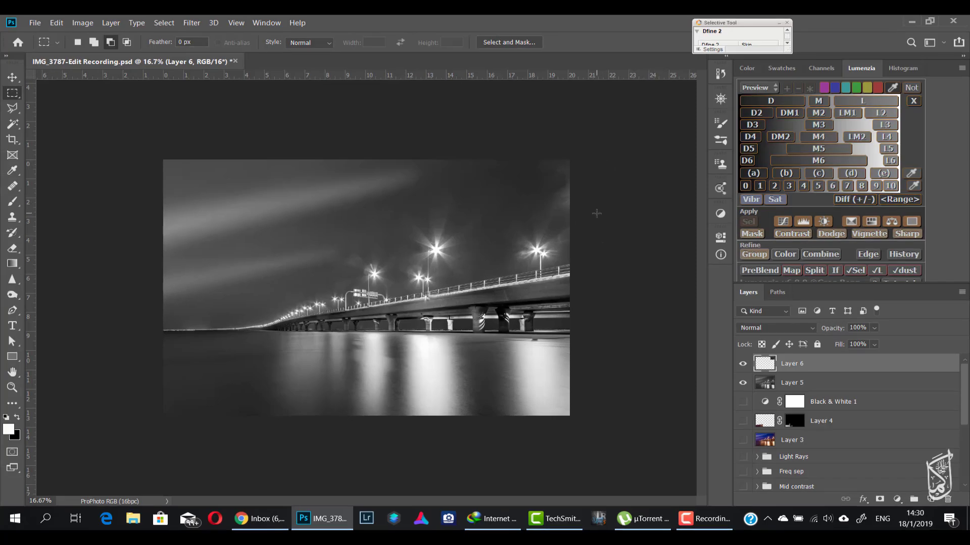
Stretch the copied sky patch beyond the photo's right edge and downward to about 121.61% height, covering the bright flare remnant
key("ctrl+t")
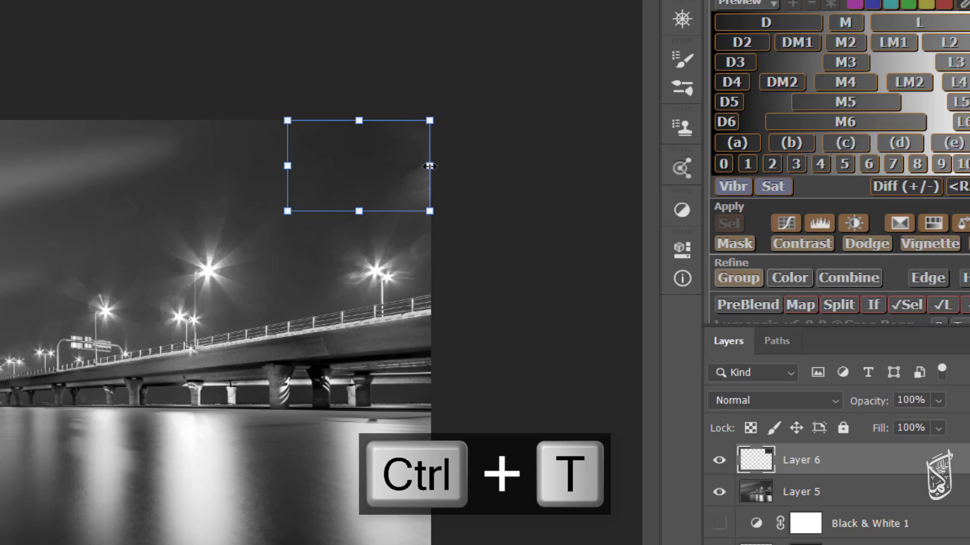
left_click_drag(429, 166, 486, 157)
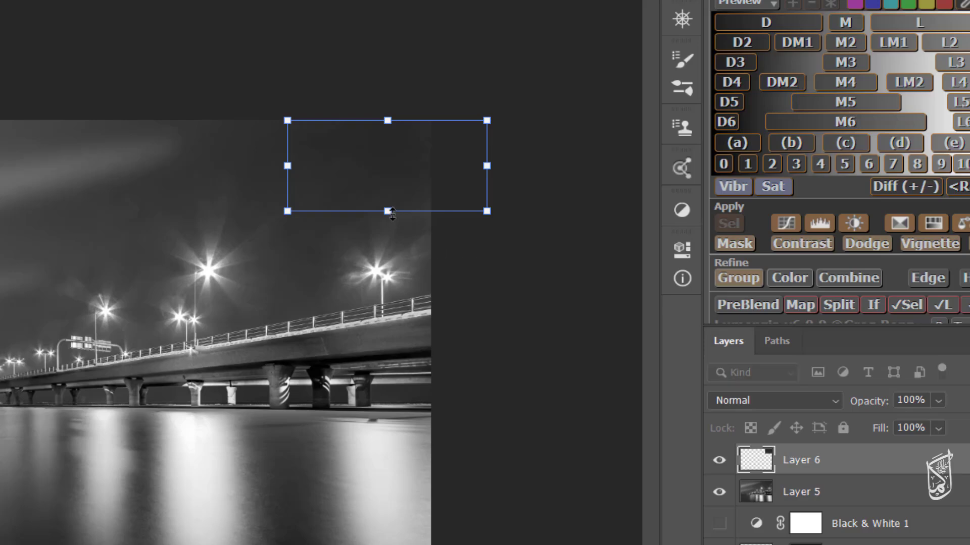
left_click_drag(387, 212, 371, 259)
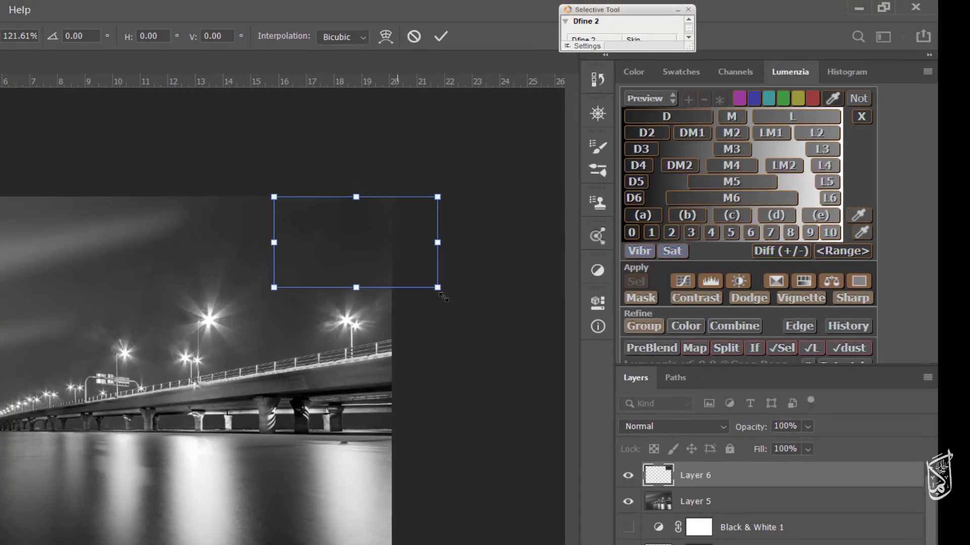
left_click(441, 37)
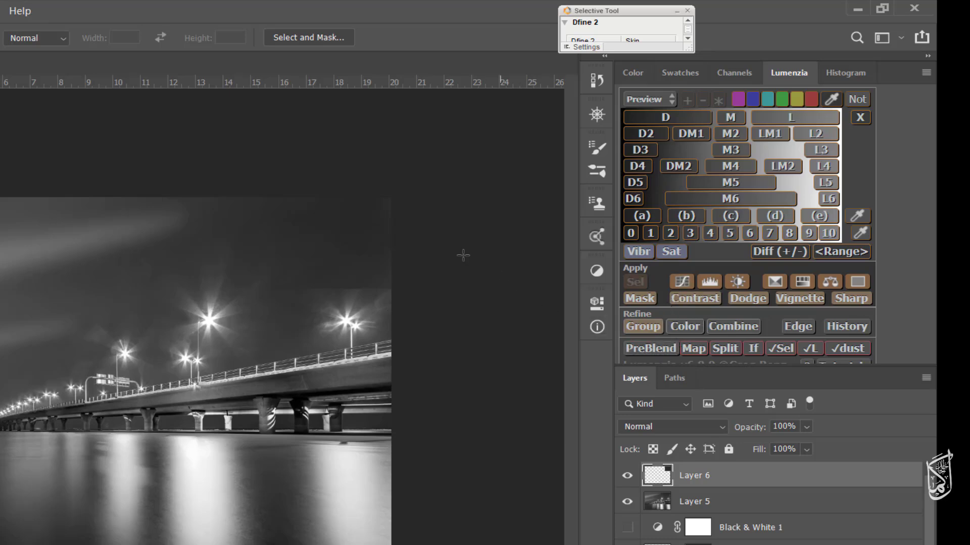
left_click_drag(372, 240, 409, 290)
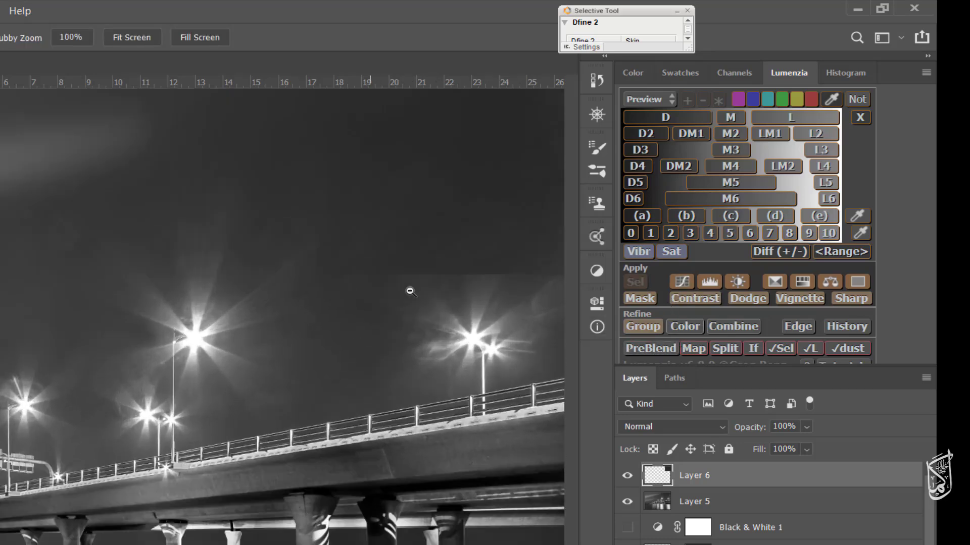
Add a black mask to the sky patch layer and paint it white with a soft brush over the flare at the sky's right edge
left_click_drag(459, 245, 314, 357)
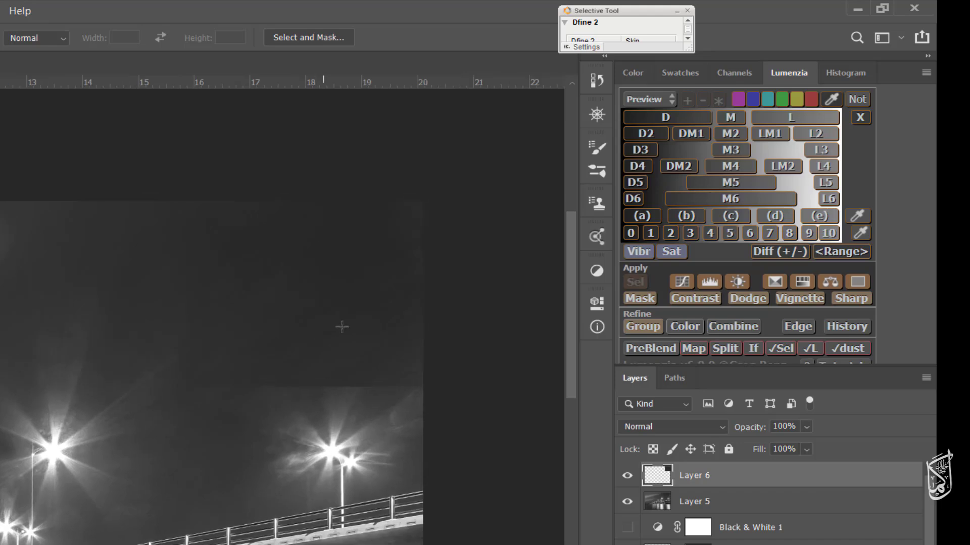
left_click_drag(341, 315, 377, 338)
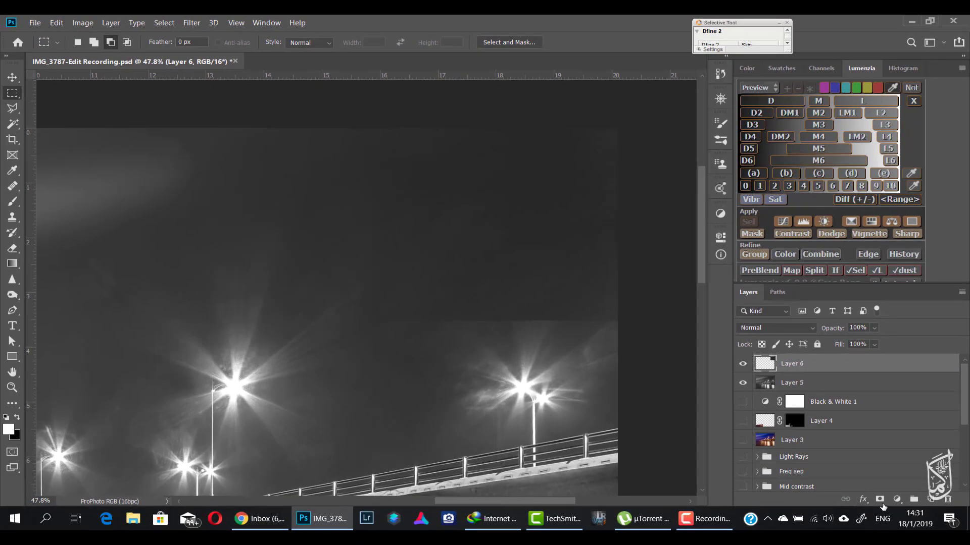
left_click(880, 501, "alt")
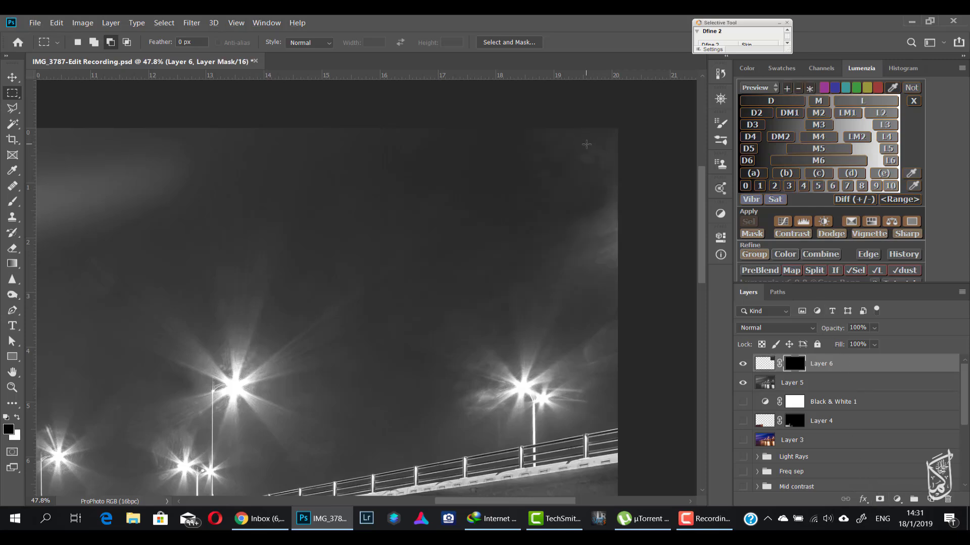
key("b")
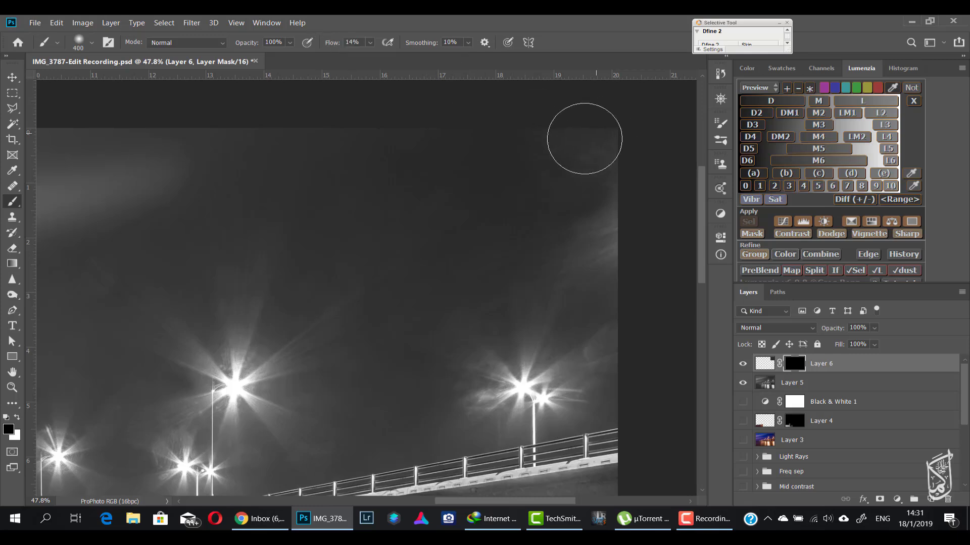
key("x")
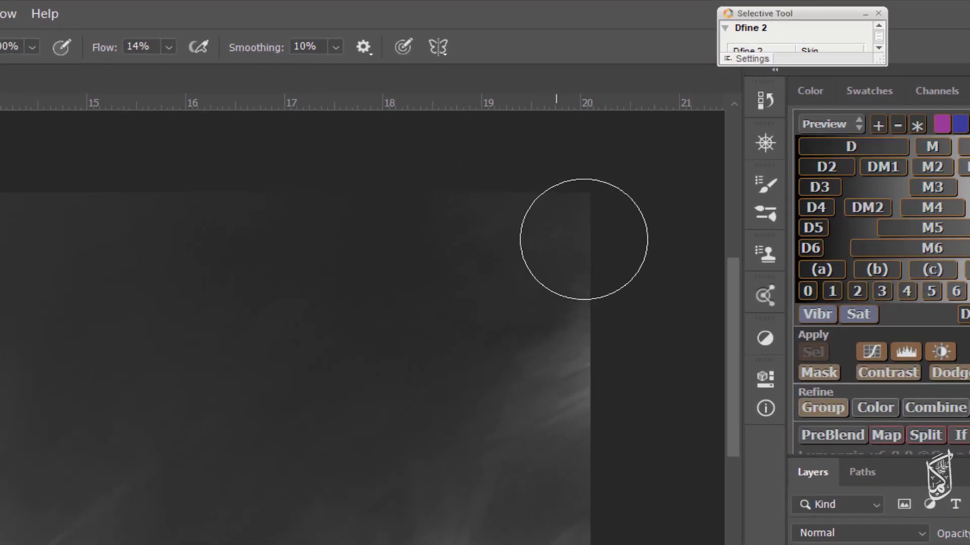
mouse_move(584, 372)
left_mouse_down()
mouse_move(572, 453)
mouse_move(587, 404)
mouse_move(572, 250)
mouse_move(533, 226)
left_mouse_up()
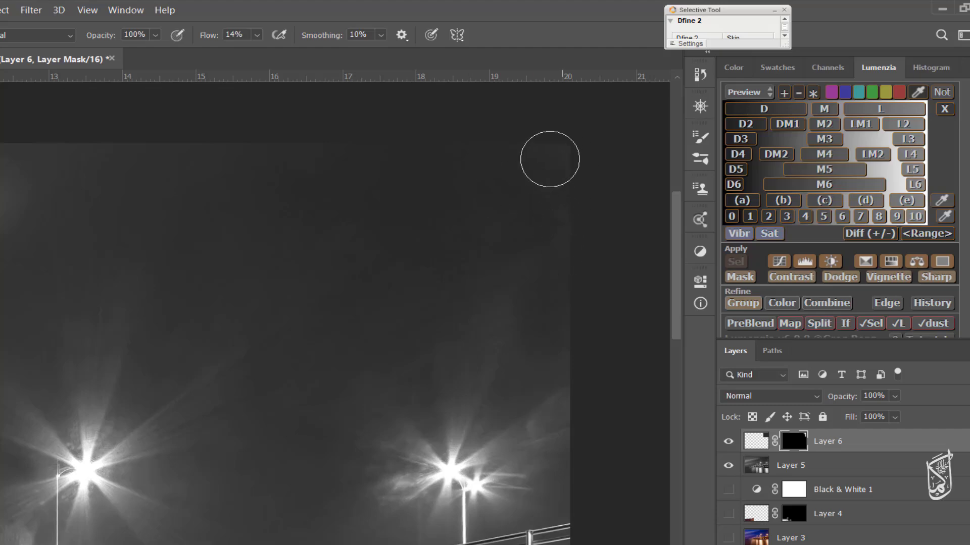
Compare the sky's upper-right corner with and without the masked patch layer, and check the blend across the whole photo
left_click(732, 442)
left_click(732, 442)
left_click(732, 440)
left_click(732, 440)
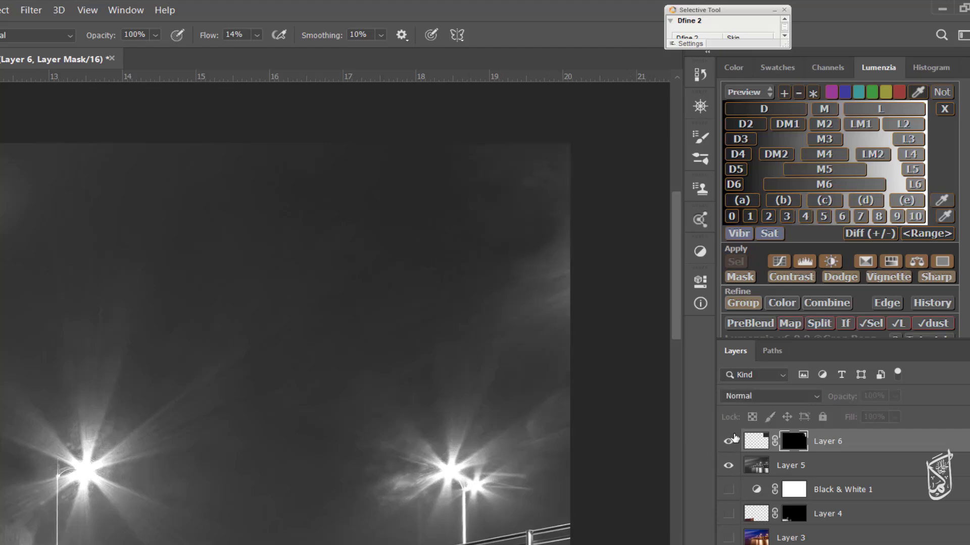
left_click(732, 440)
left_click(732, 440)
key("ctrl+0")
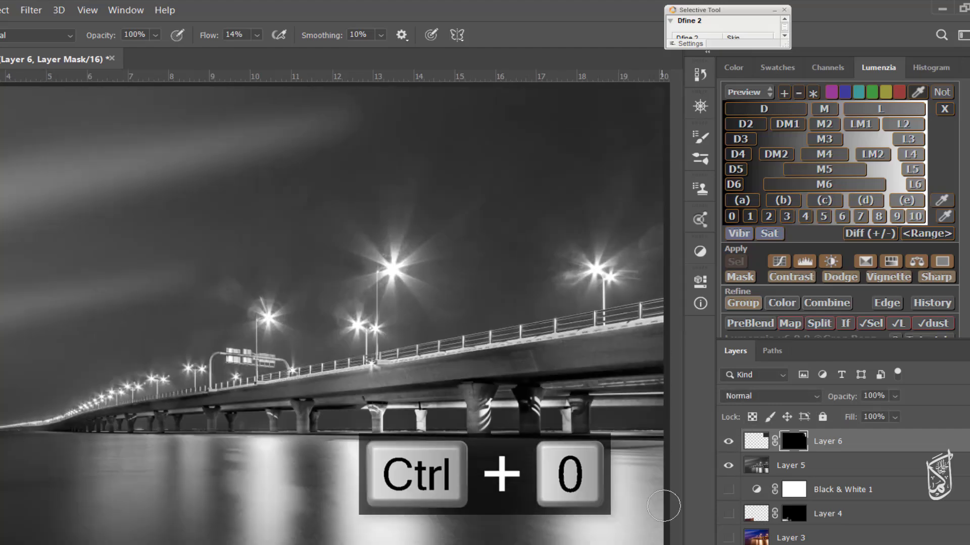
key("z")
left_click(663, 203)
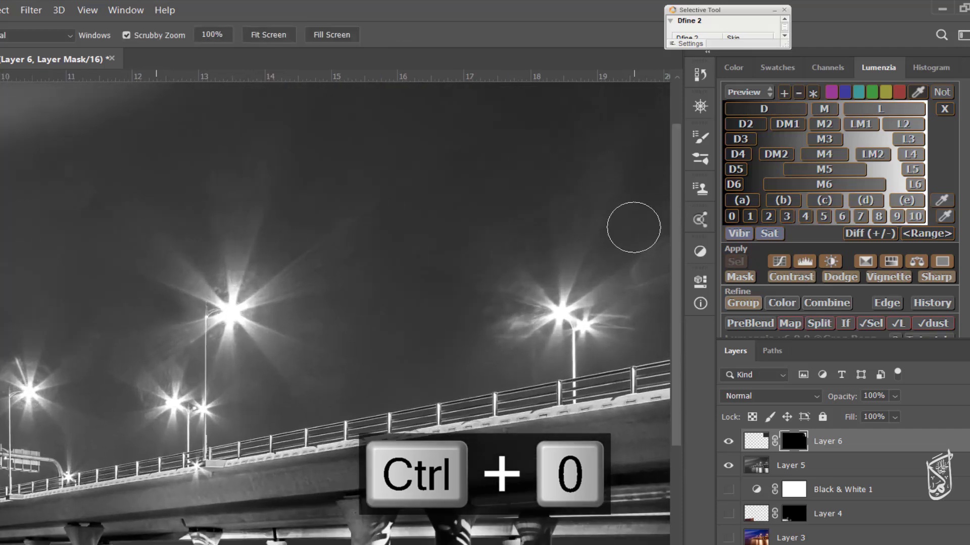
key("b")
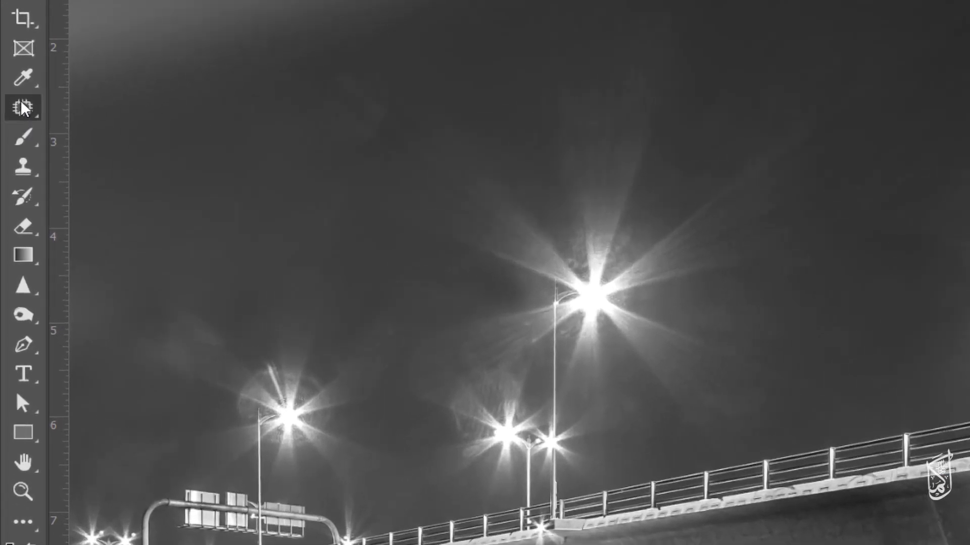
Patch the area at the sky's right edge above the last lamp with clean sky from the left using the Patch tool, and deselect
right_click(12, 186)
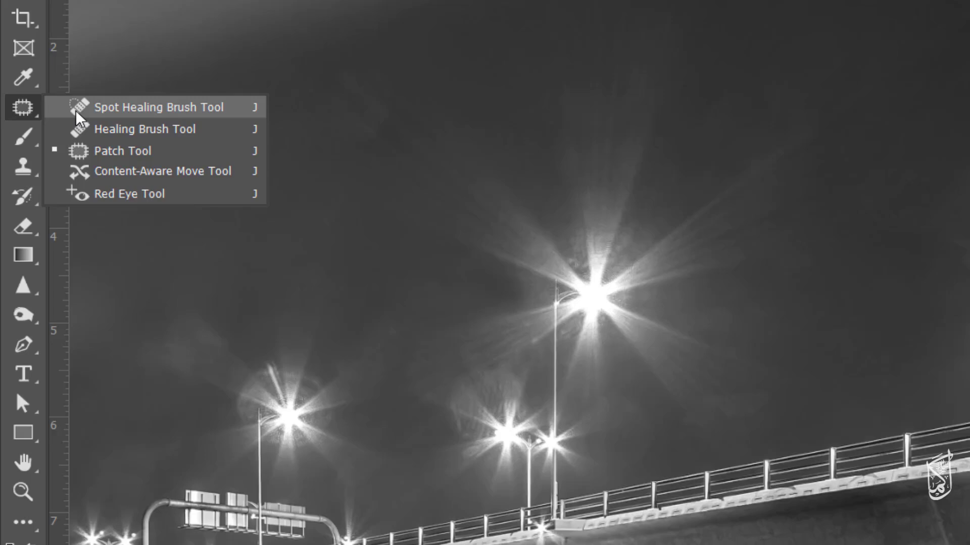
left_click(103, 156)
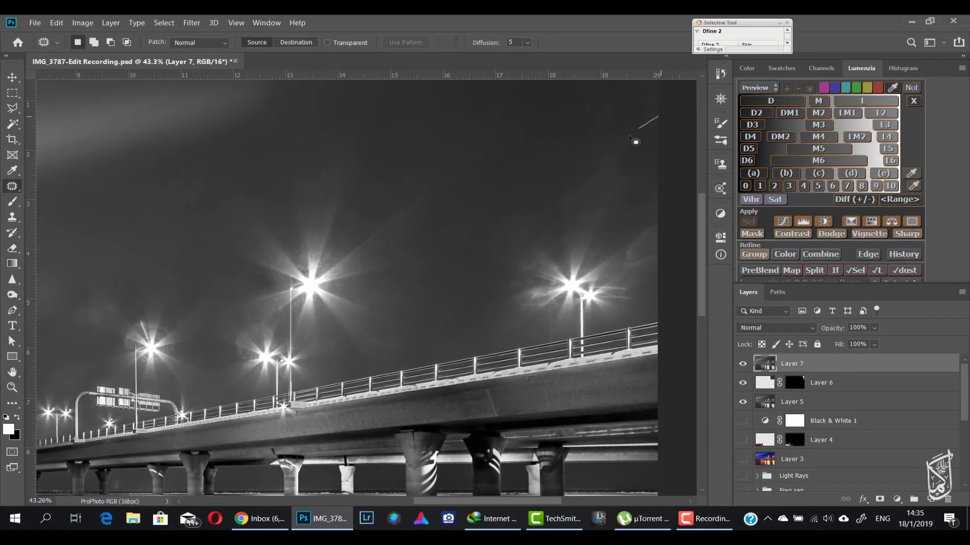
mouse_move(608, 190)
left_mouse_down()
mouse_move(658, 207)
mouse_move(667, 165)
mouse_move(658, 119)
left_mouse_up()
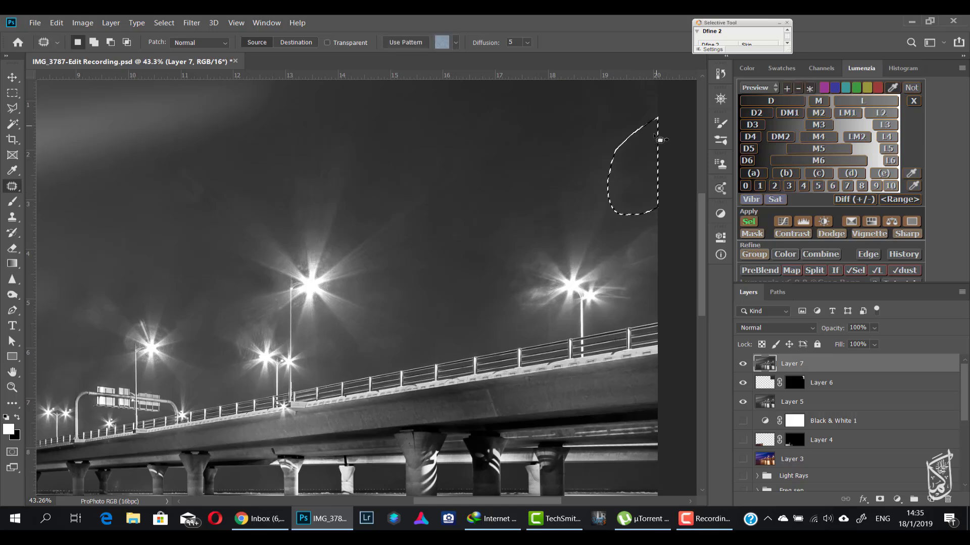
left_click_drag(635, 175, 500, 187)
key("ctrl+d")
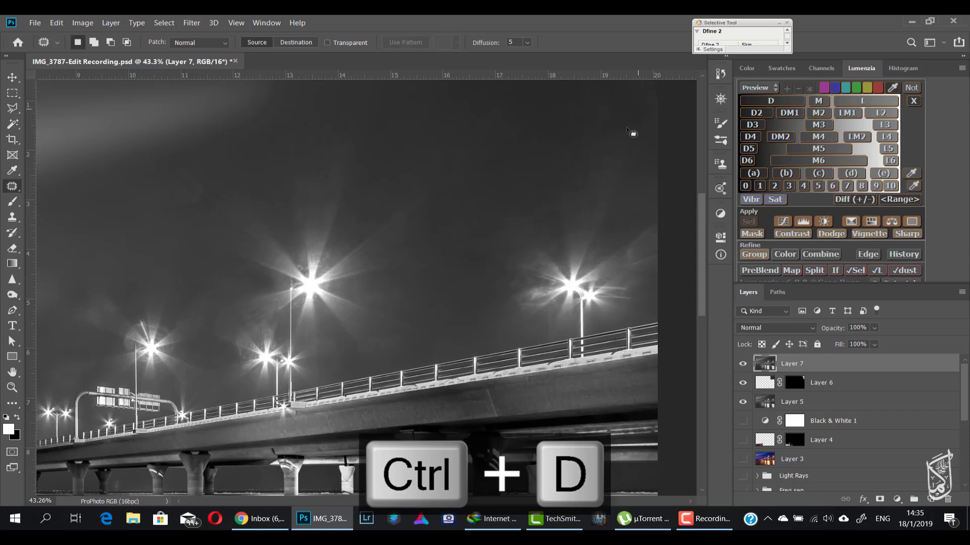
Inspect the sky, the bridge and the water up close for remaining blemishes, and view the whole photo
left_click_drag(432, 185, 508, 134)
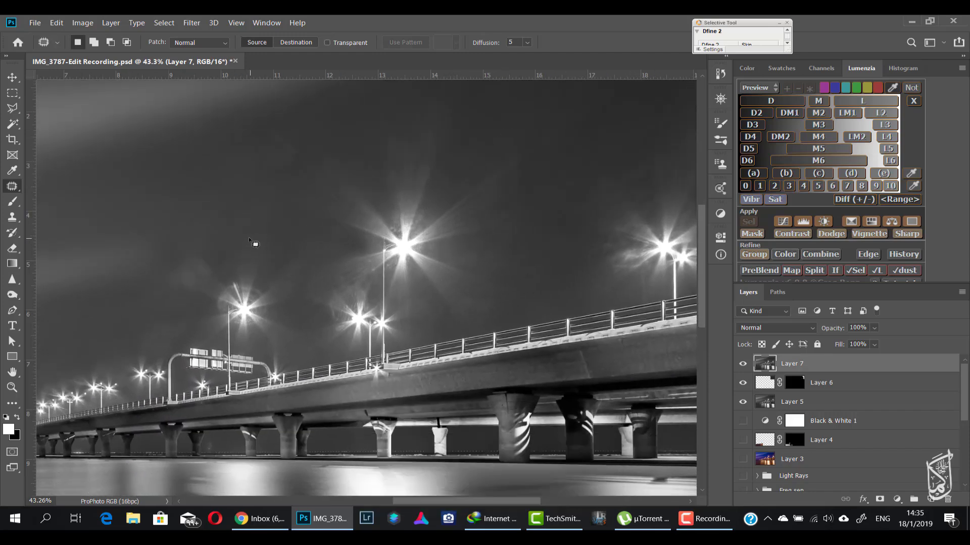
left_click_drag(236, 245, 303, 191)
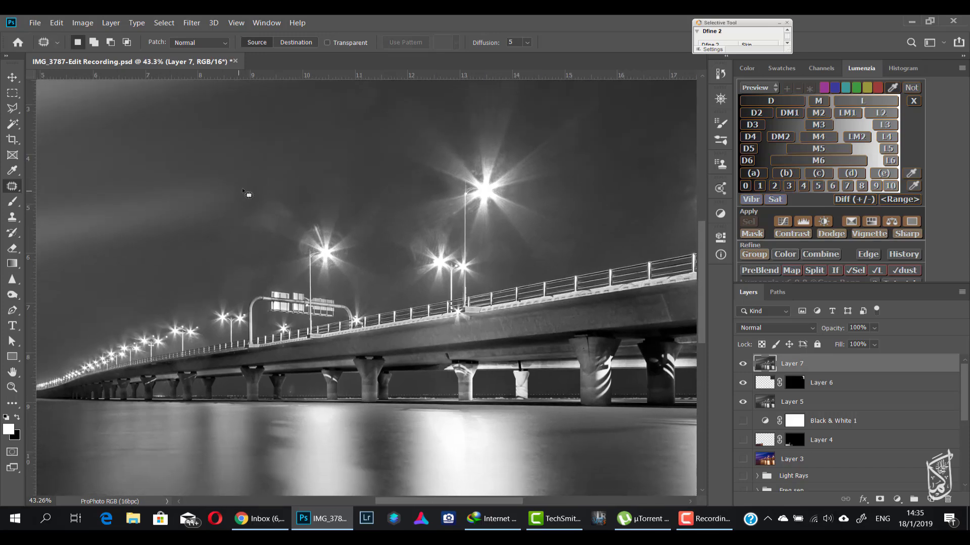
left_click_drag(266, 248, 355, 131)
left_click_drag(276, 232, 323, 197)
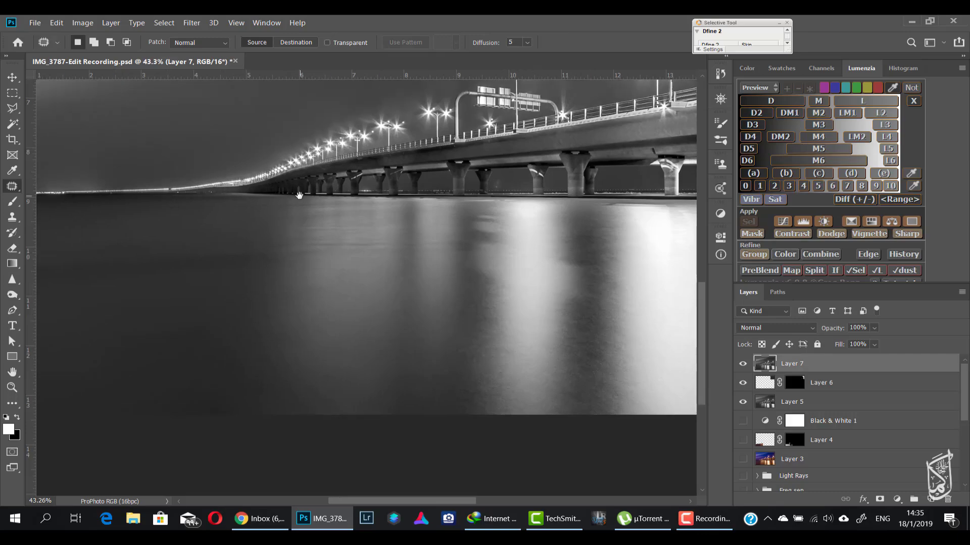
key("ctrl+0")
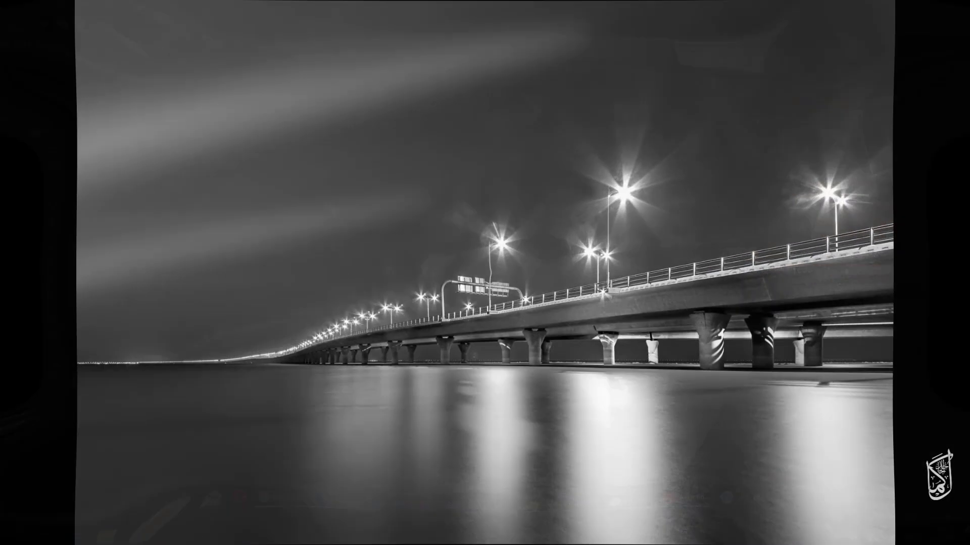